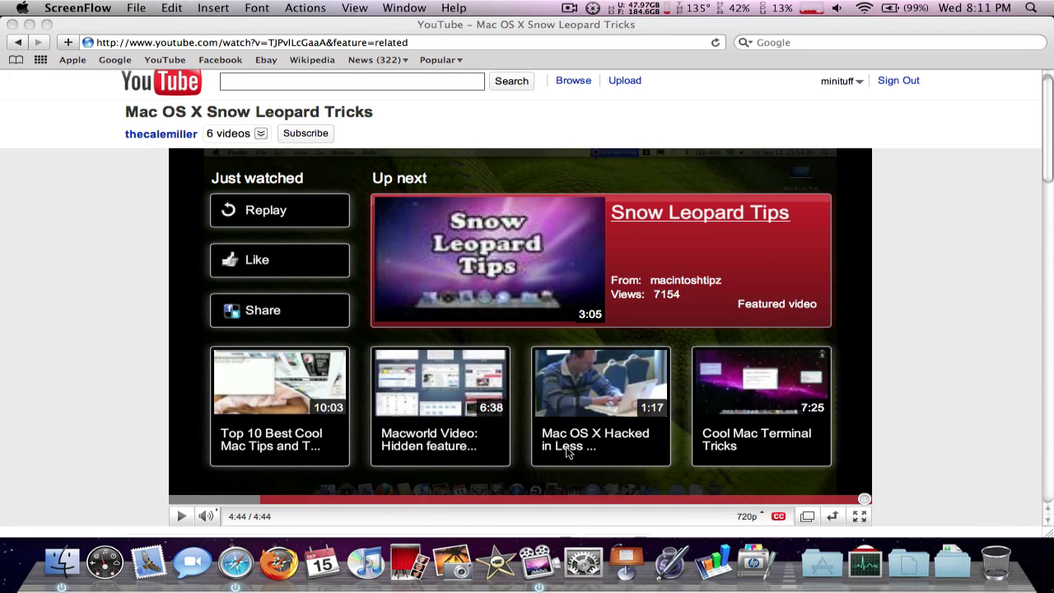
Step: Quit Safari and open QuickTime Player from the Applications folder
click(61, 377)
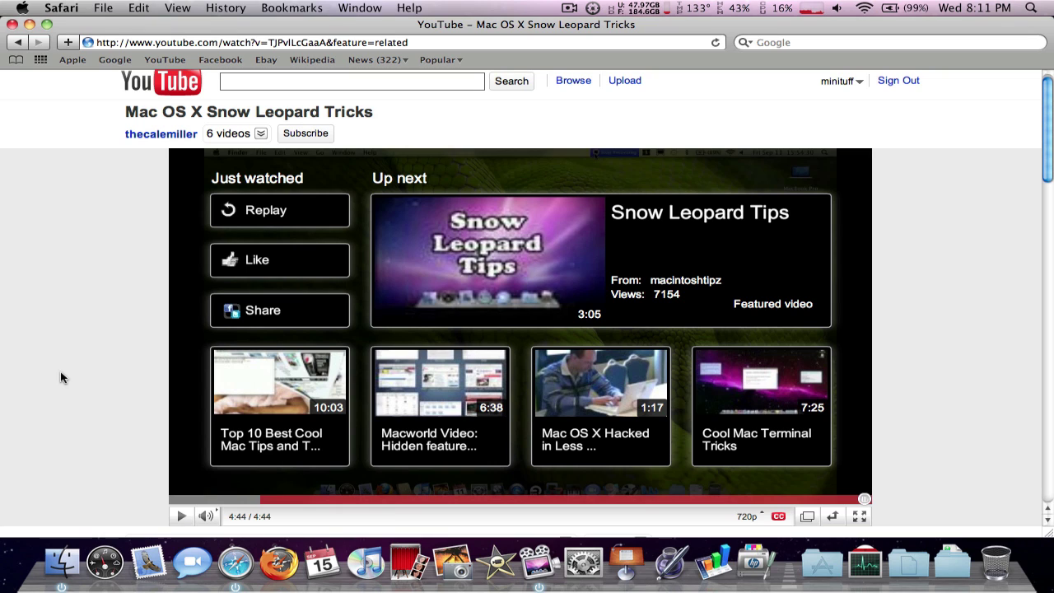
key(super+q)
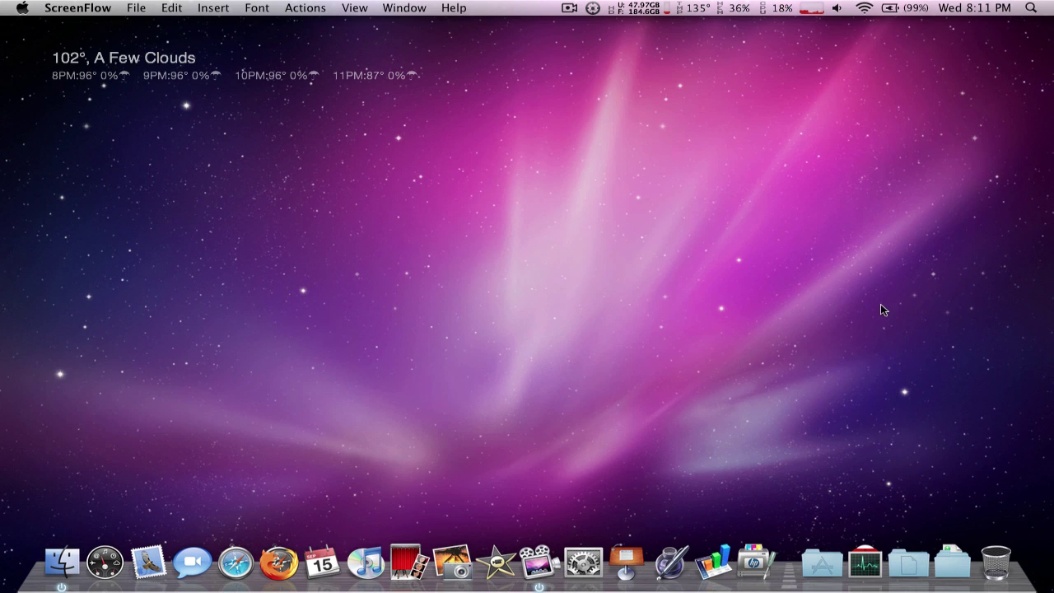
click(811, 584)
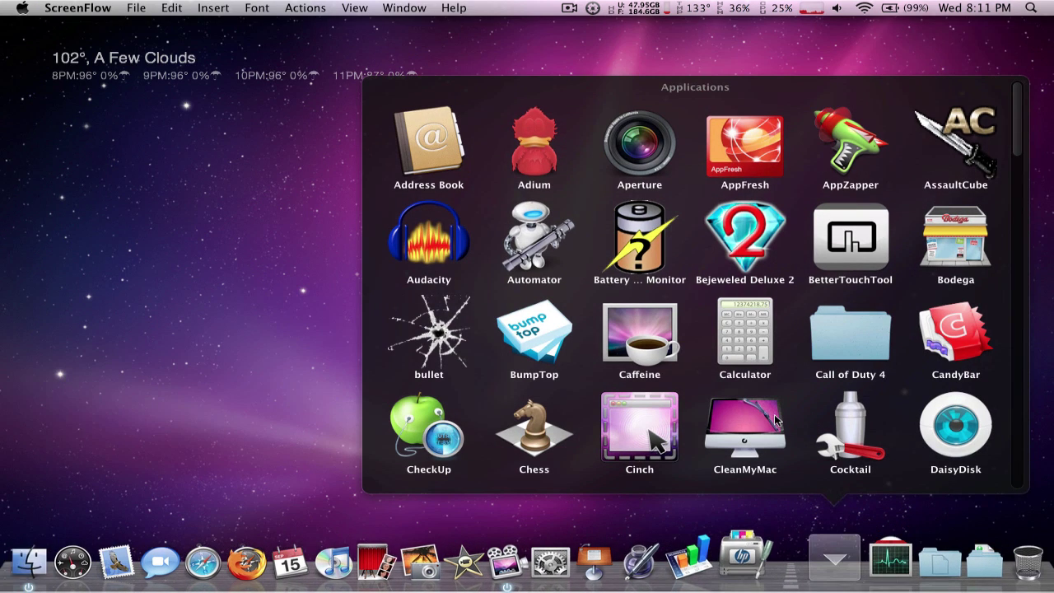
scroll(774, 419, down, 5)
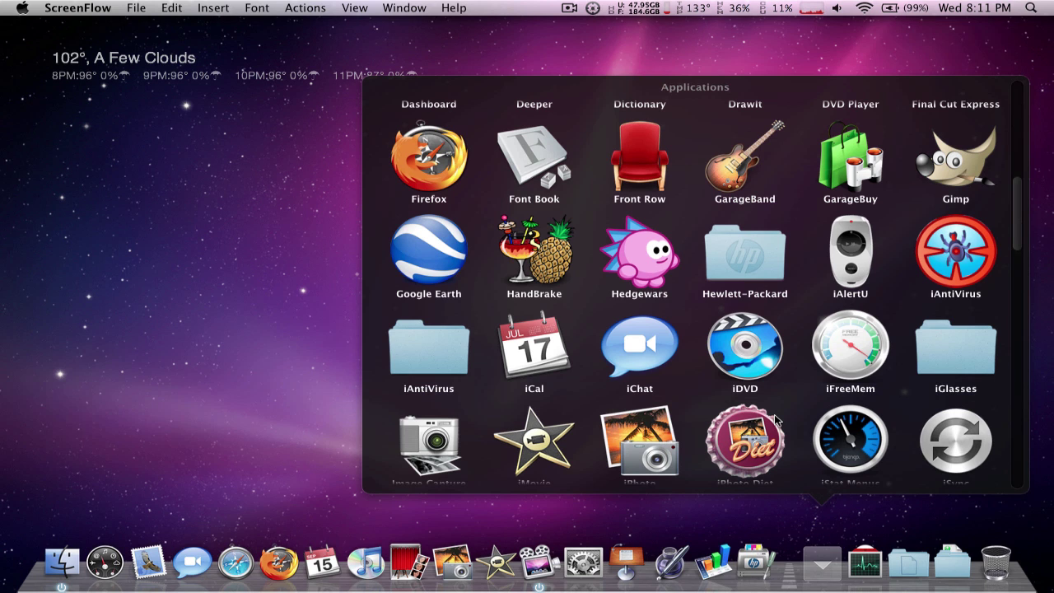
scroll(703, 454, down, 6)
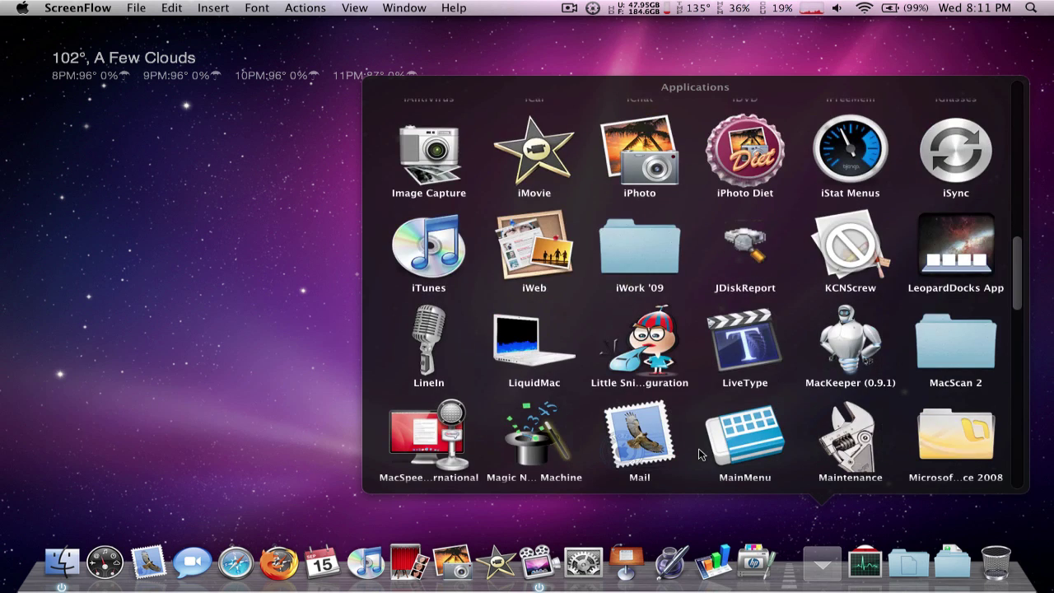
scroll(698, 449, down, 9)
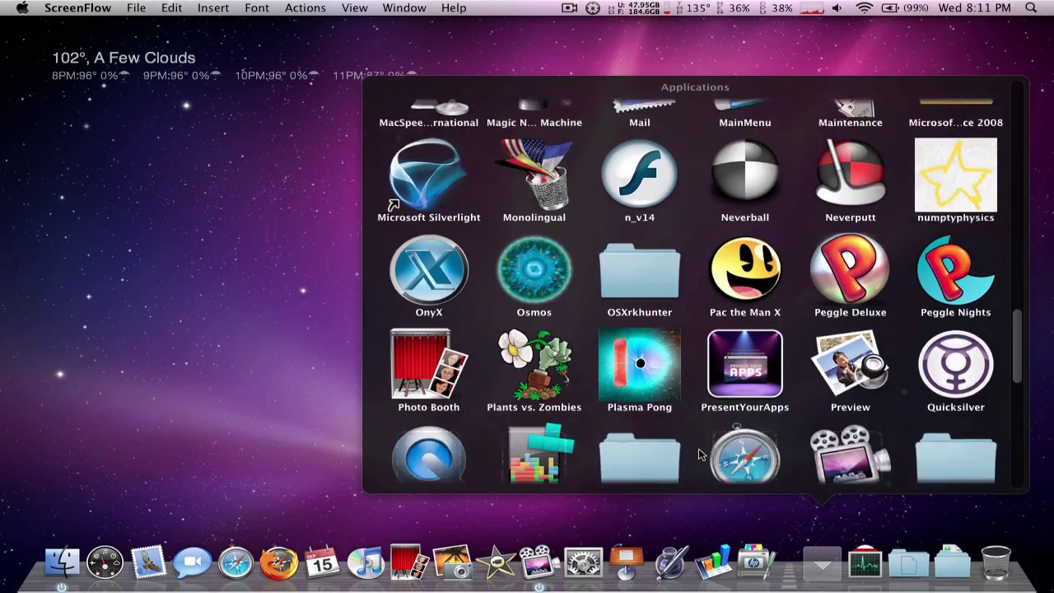
scroll(698, 451, down, 3)
click(437, 317)
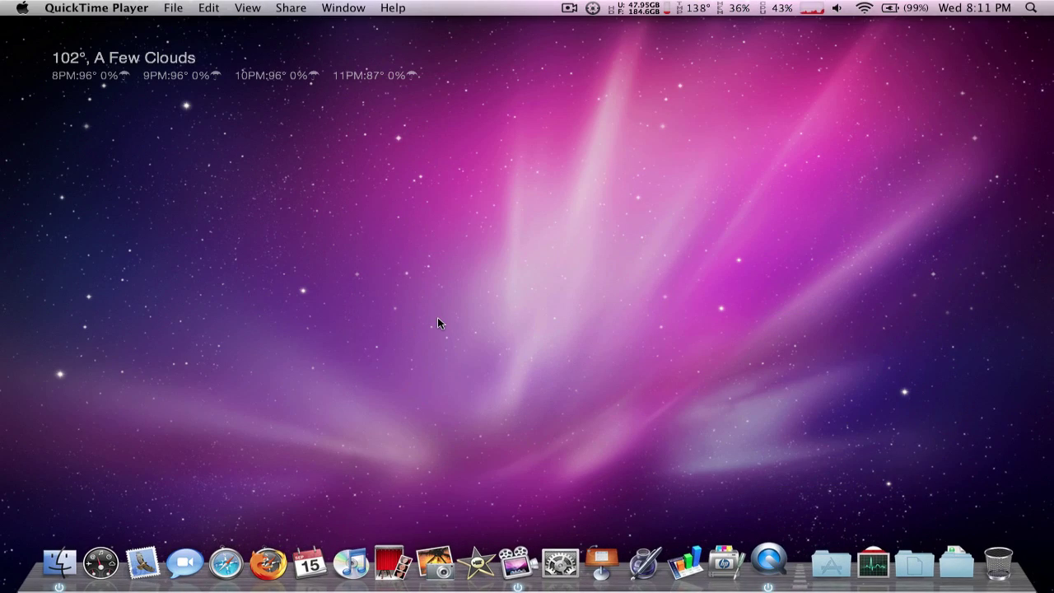
Step: Start a new screen recording with the built-in internal microphone as the audio source
click(178, 10)
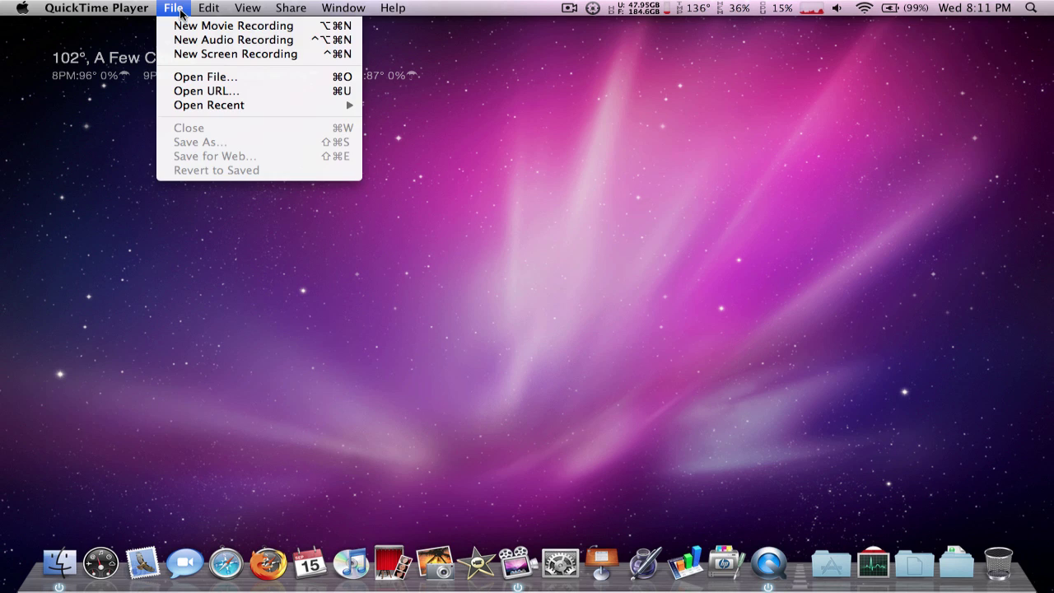
click(199, 56)
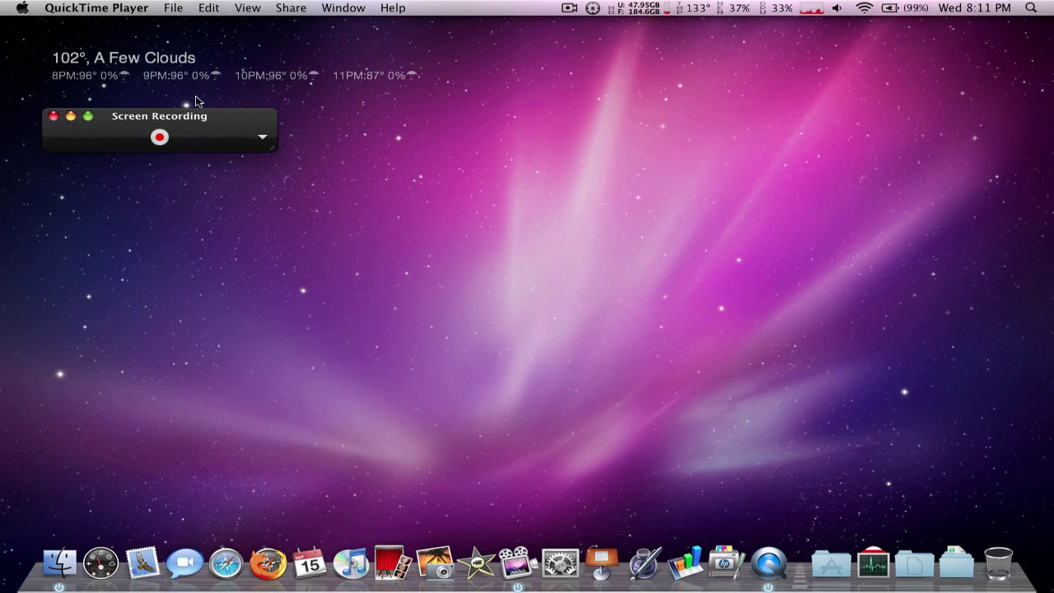
click(261, 137)
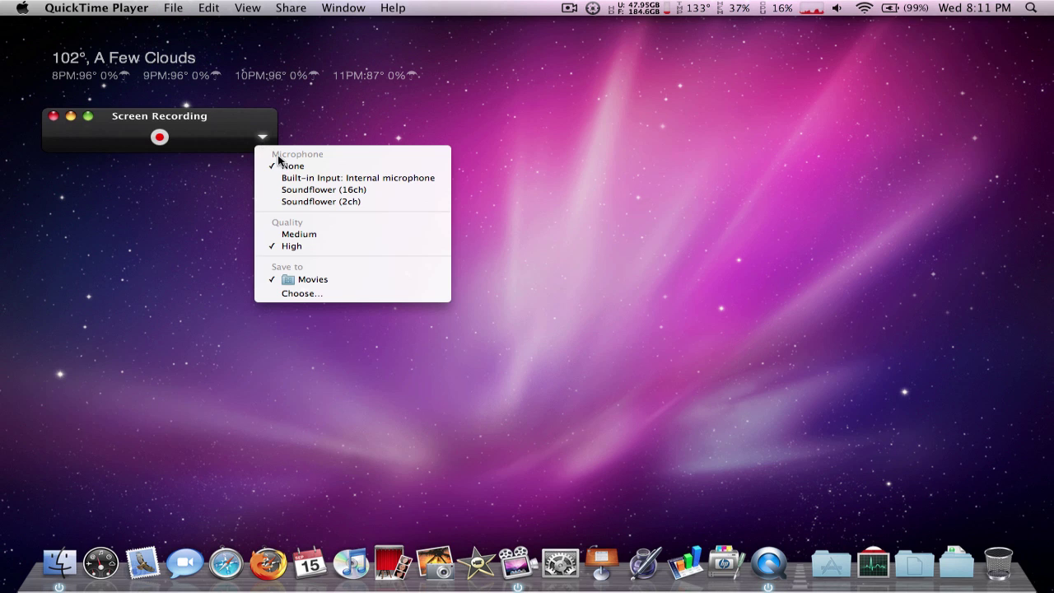
click(307, 179)
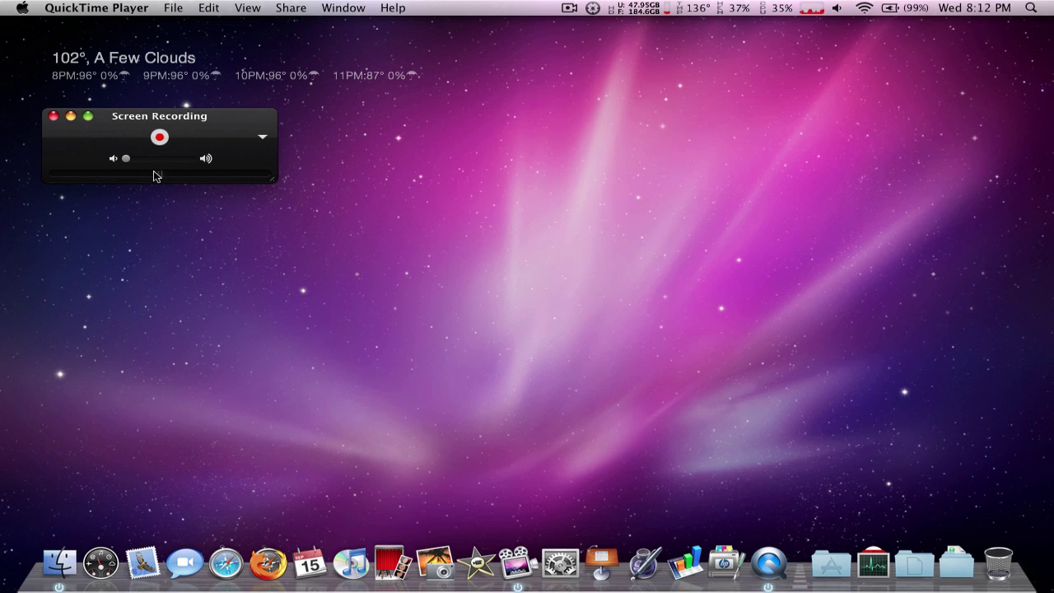
click(161, 140)
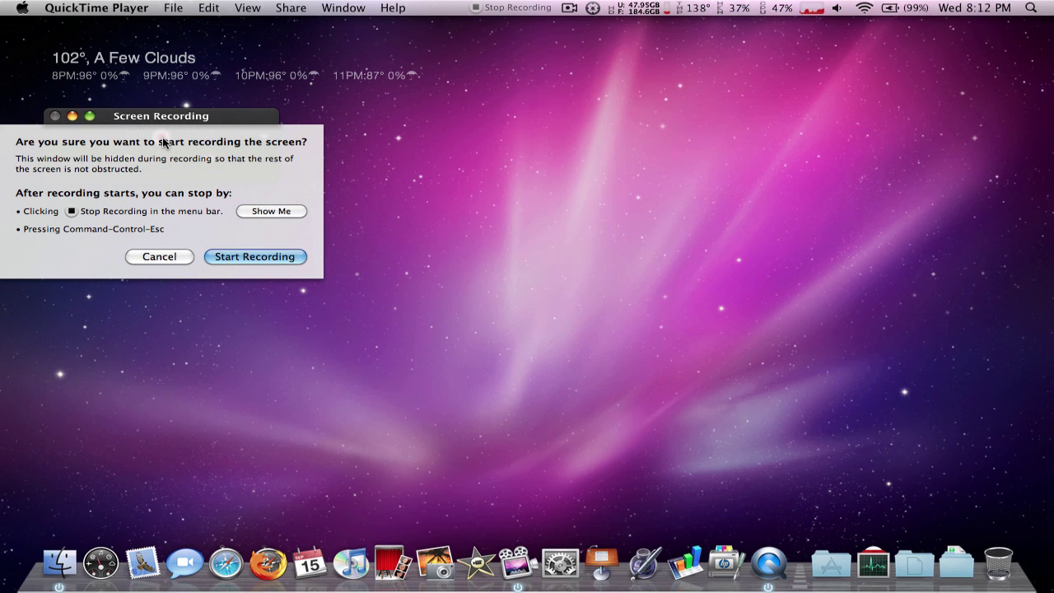
click(239, 257)
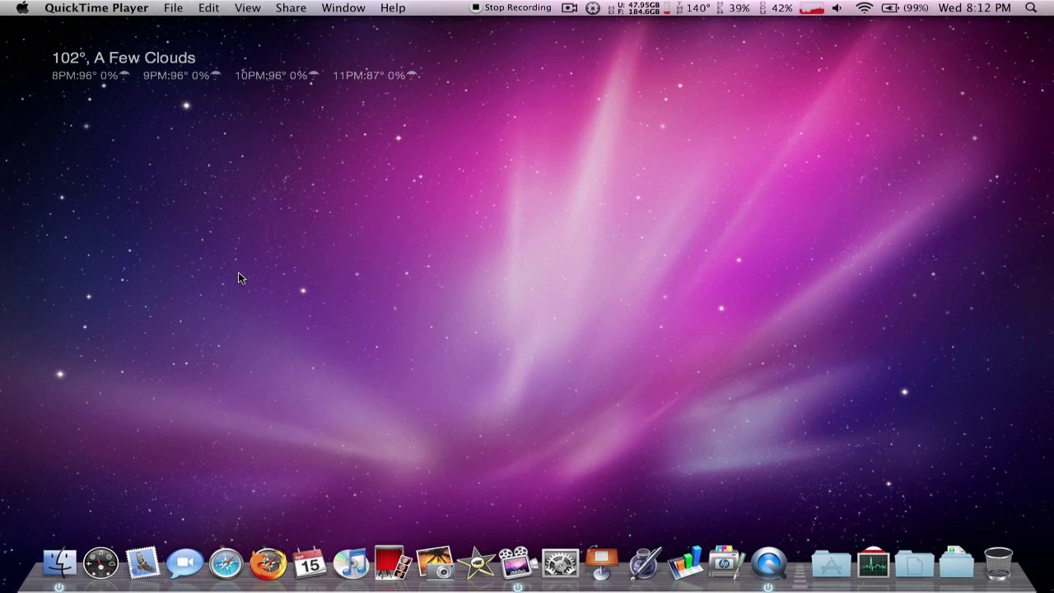
Step: Open a Safari window and enlarge it to fill the screen before closing it
click(236, 571)
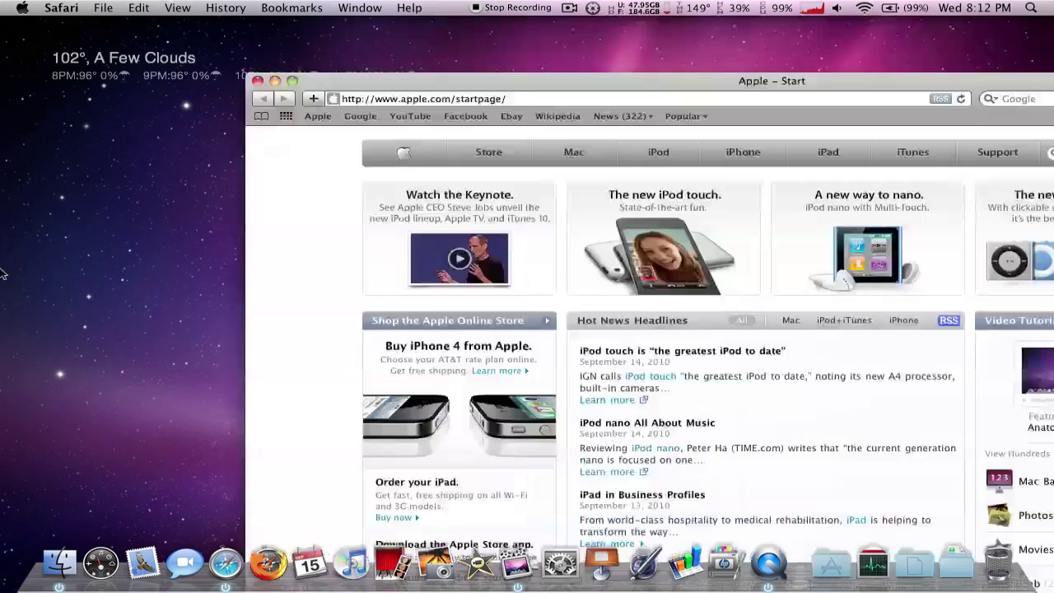
drag(311, 83, 107, 36)
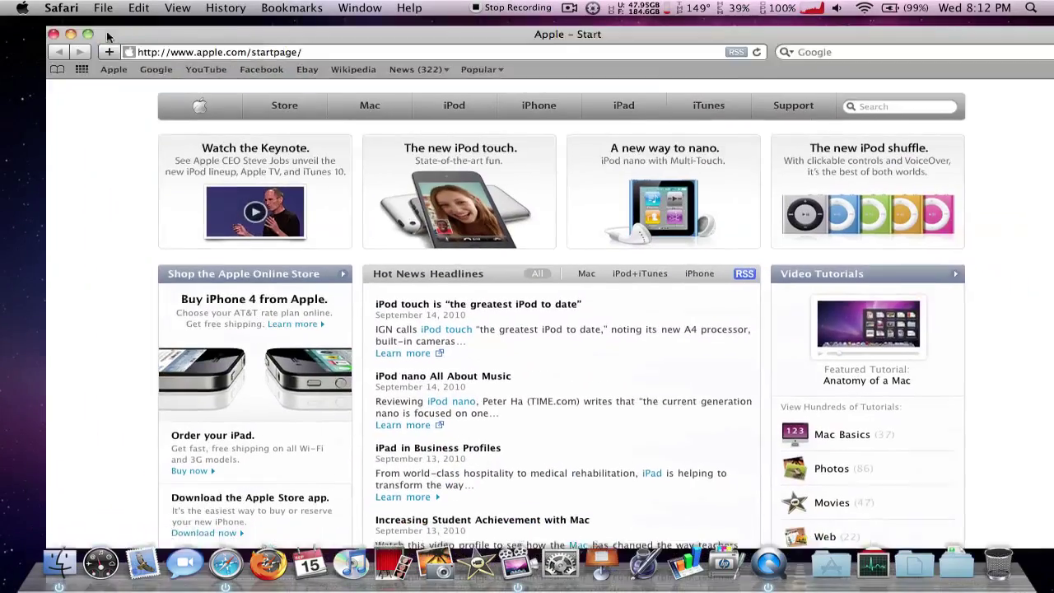
click(88, 34)
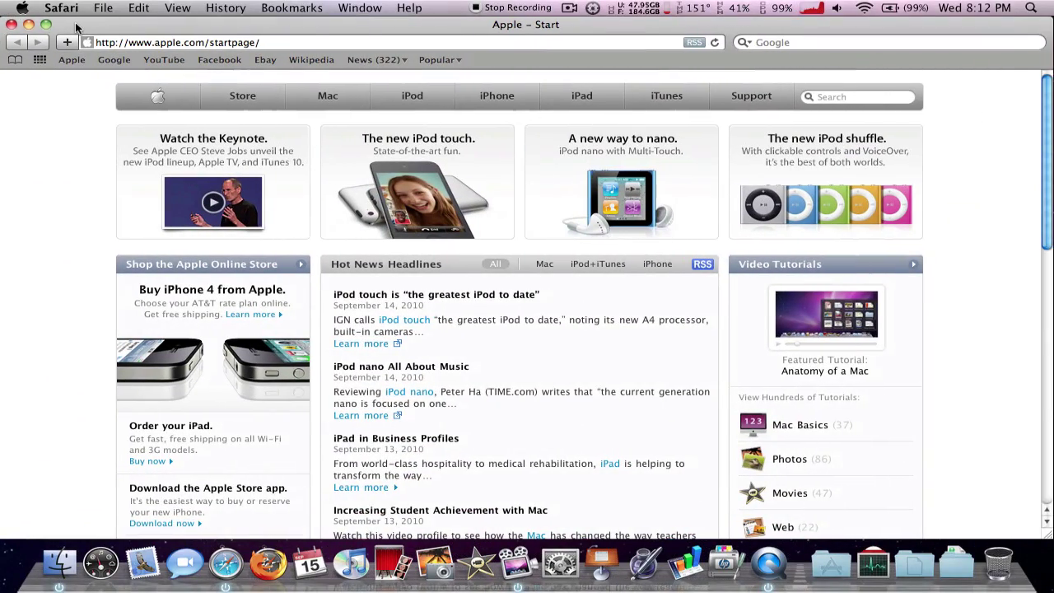
click(12, 25)
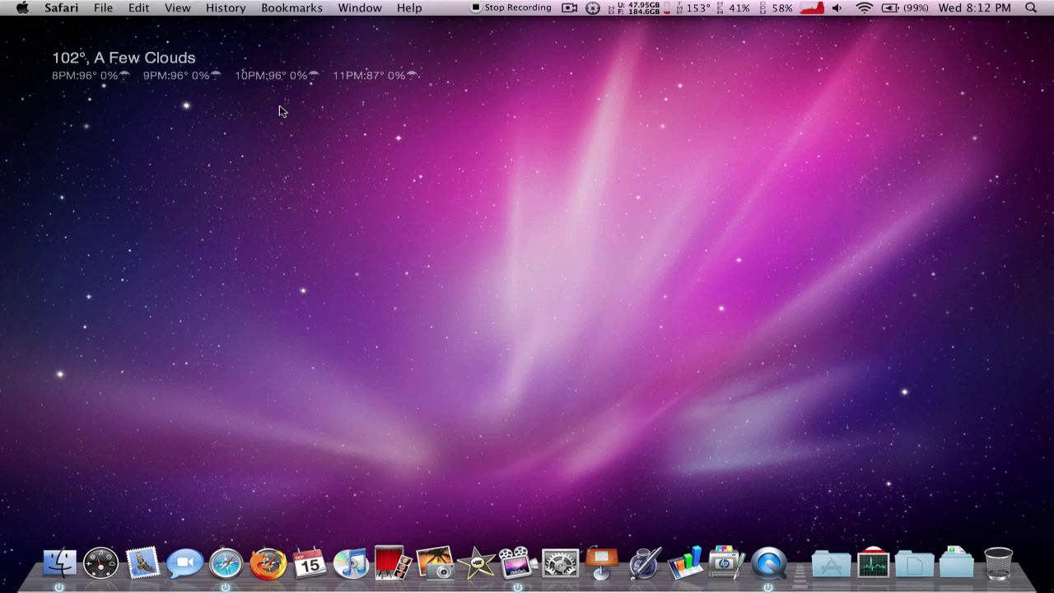
Step: Stop the QuickTime screen recording and pause the ScreenFlow capture
click(506, 10)
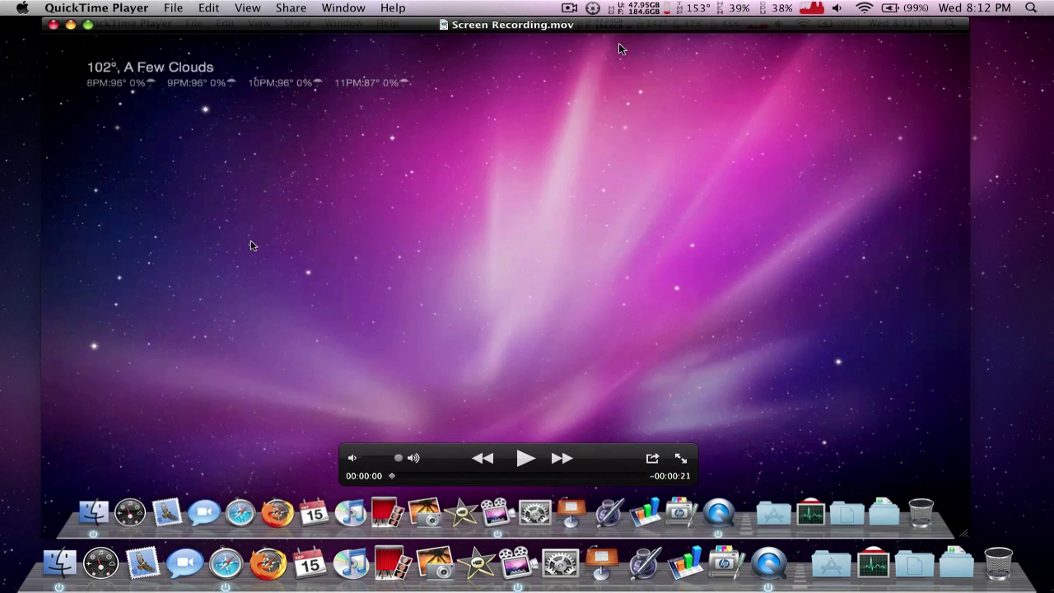
click(567, 7)
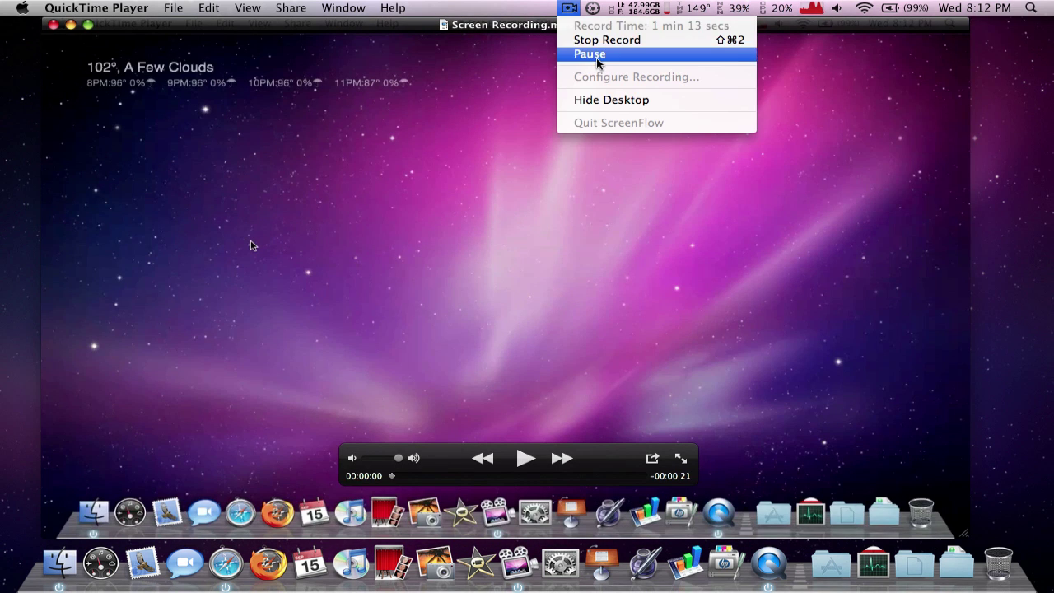
click(588, 55)
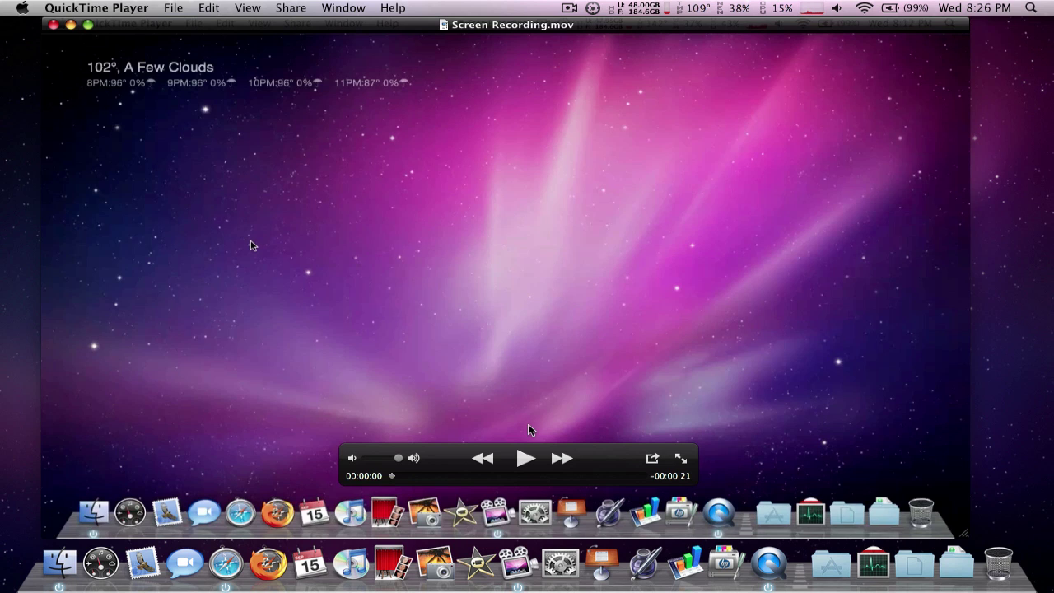
Step: Play Screen Recording.mov back in full screen and quit QuickTime Player
click(681, 459)
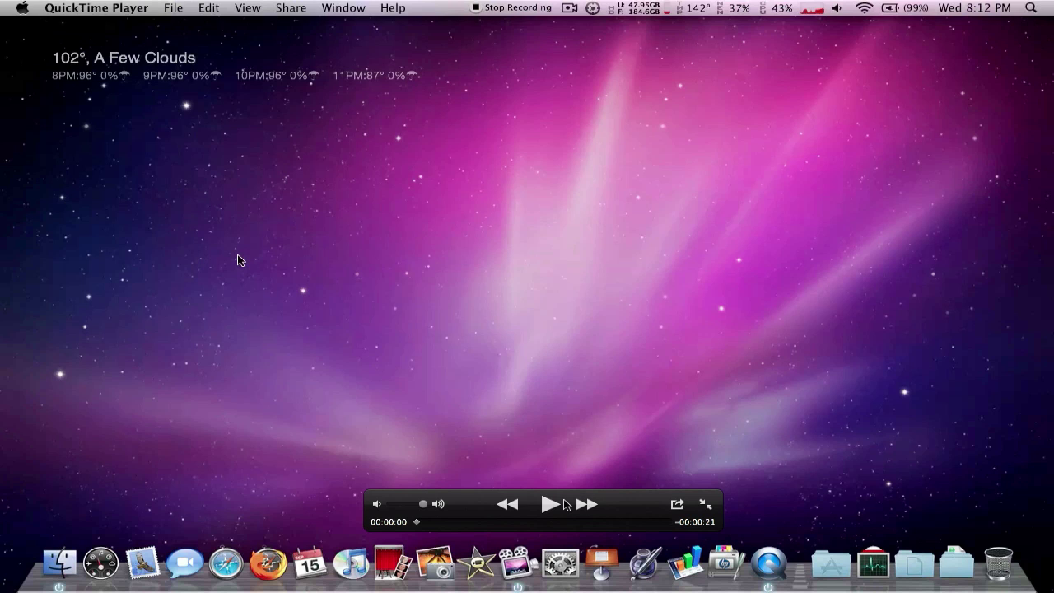
click(551, 505)
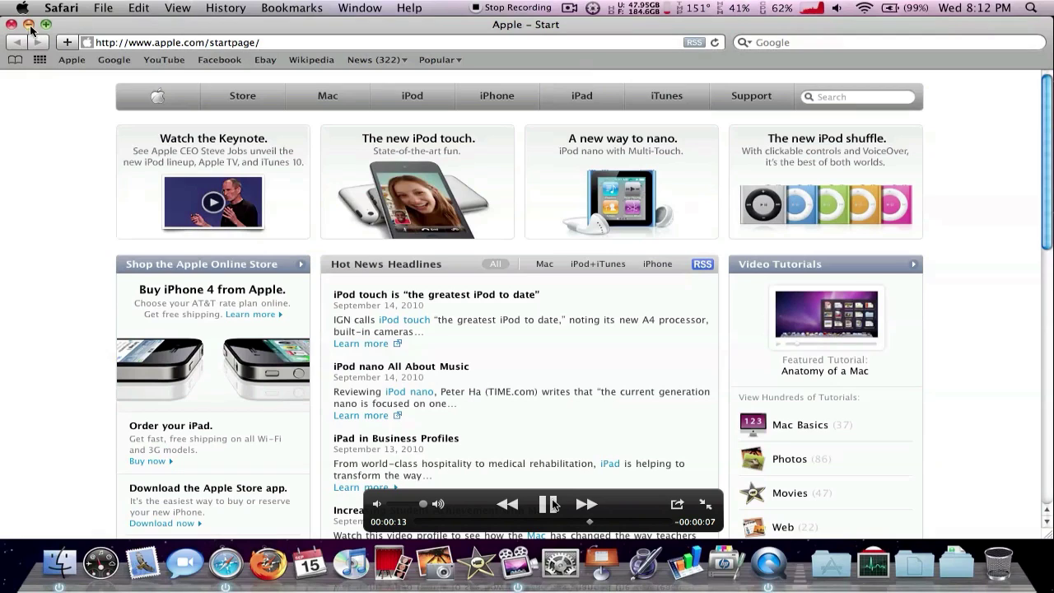
click(551, 504)
click(546, 505)
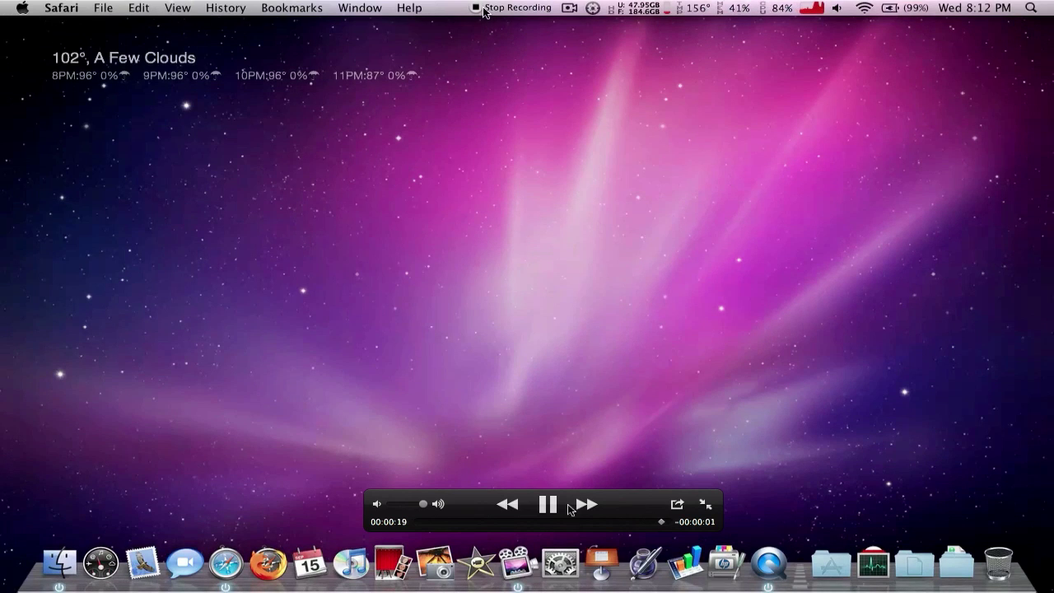
click(708, 502)
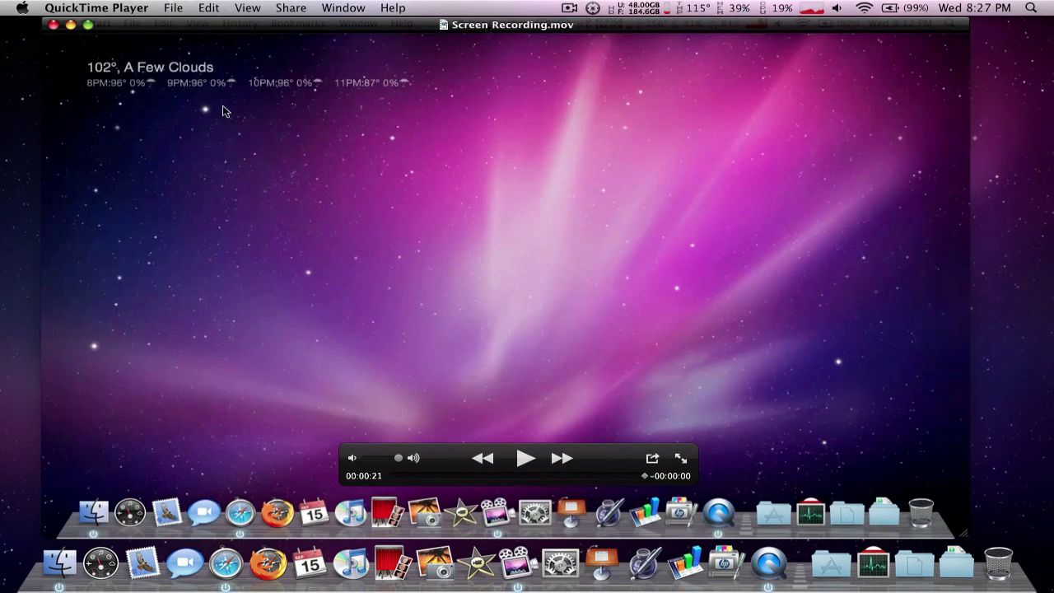
key(super+q)
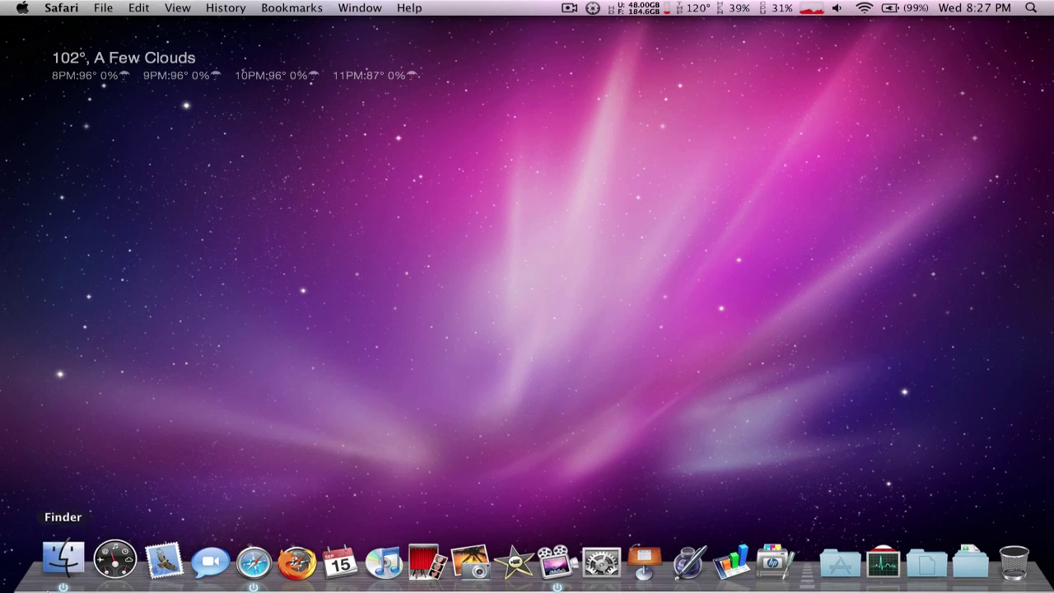
Step: Switch to Finder and search this Mac for "screen recordin"
click(62, 566)
click(865, 242)
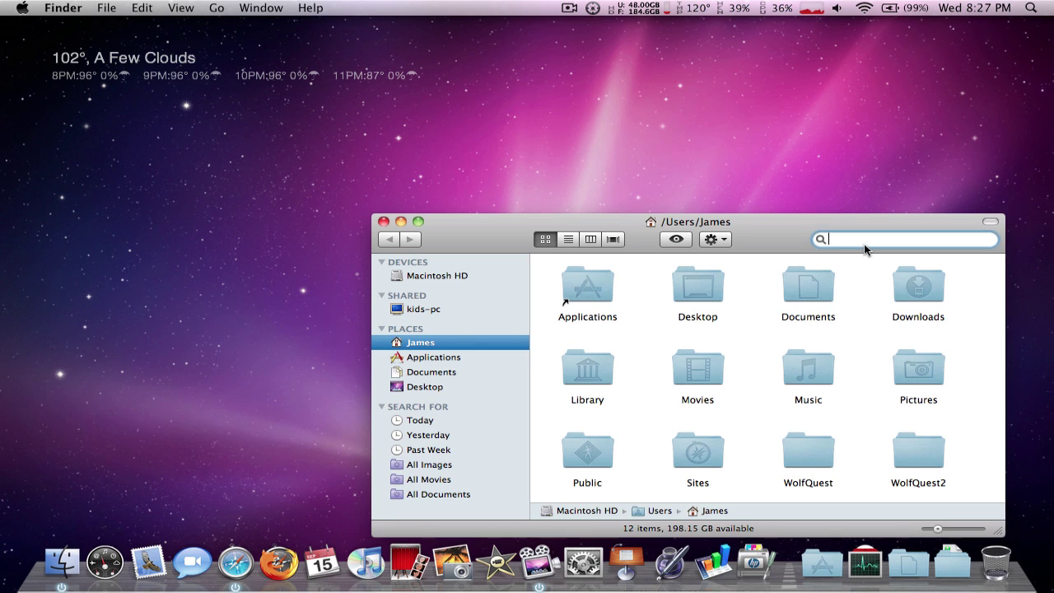
text(scree)
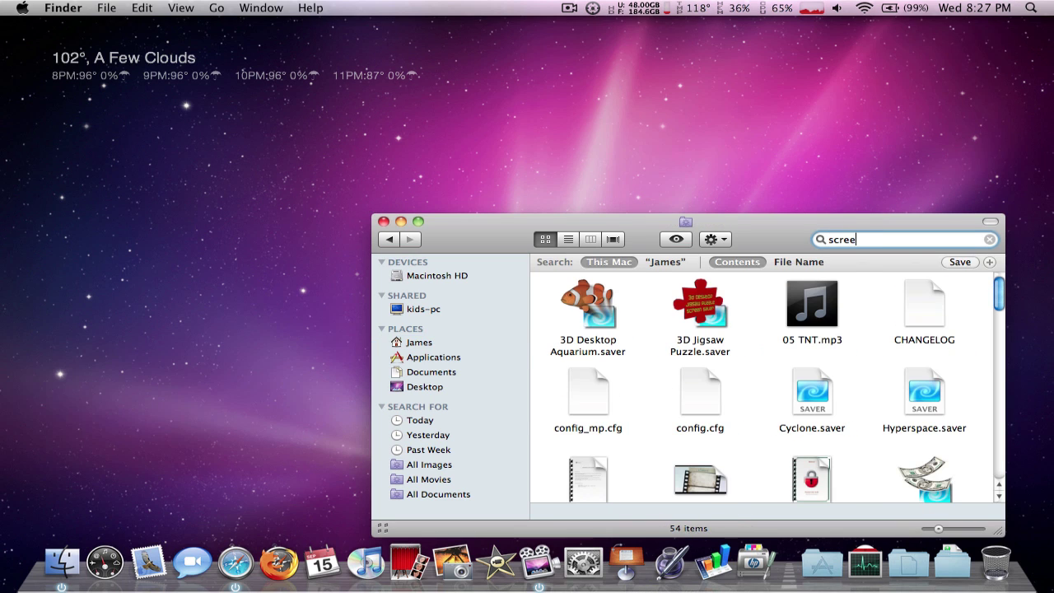
text(n ft)
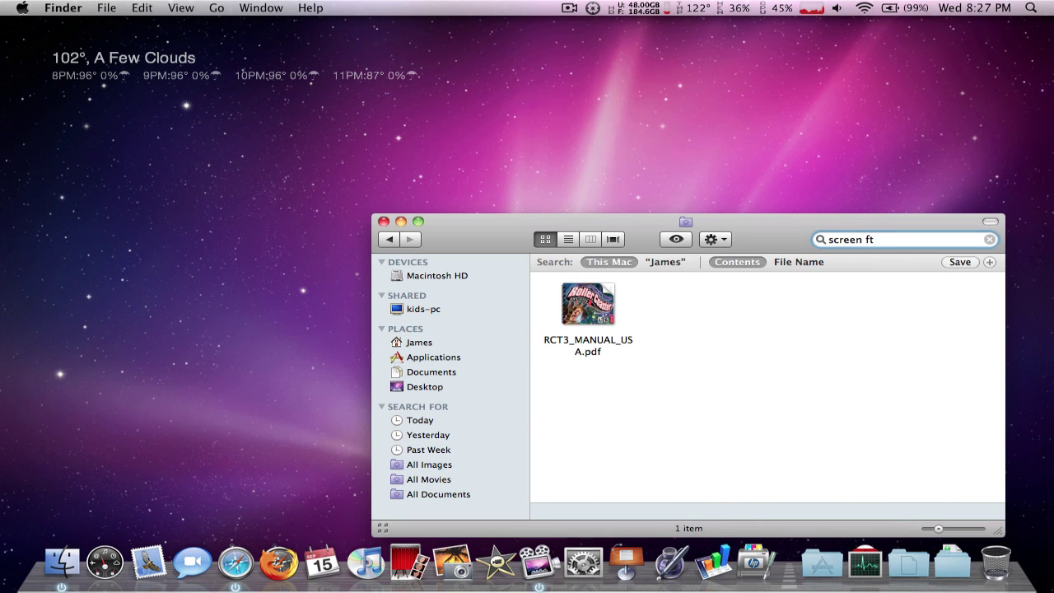
key(BackSpace)
key(BackSpace)
text(re)
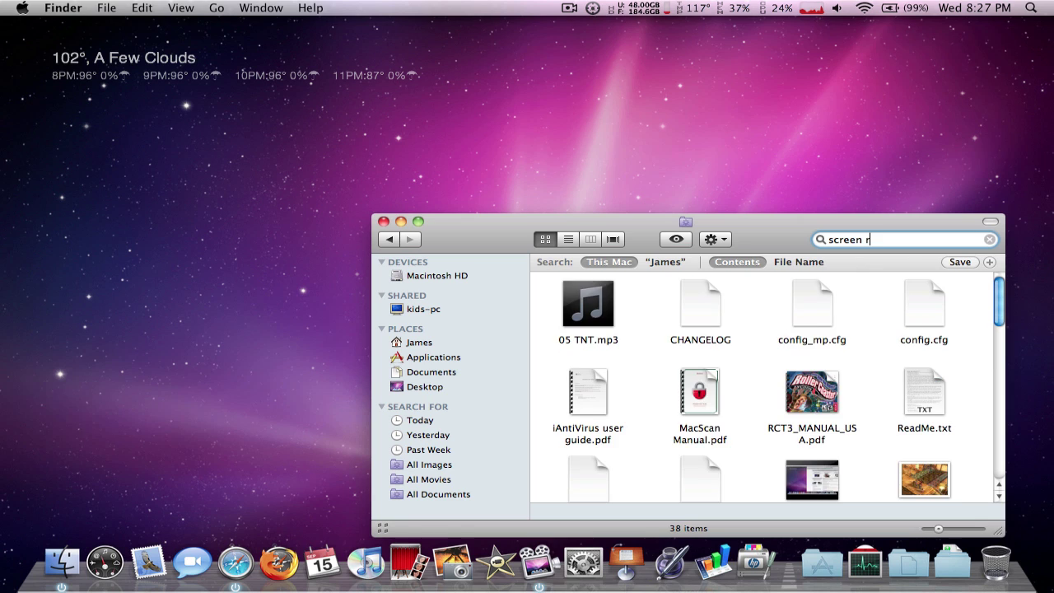
text(cordin)
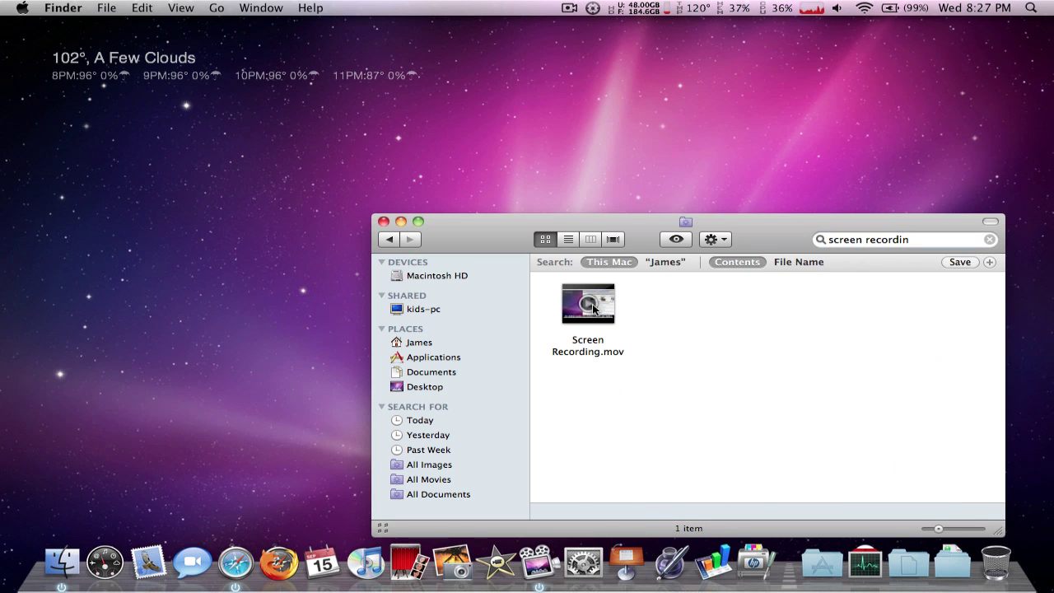
Step: Move Screen Recording.mov to the Trash and close the Finder window
click(607, 330)
click(665, 354)
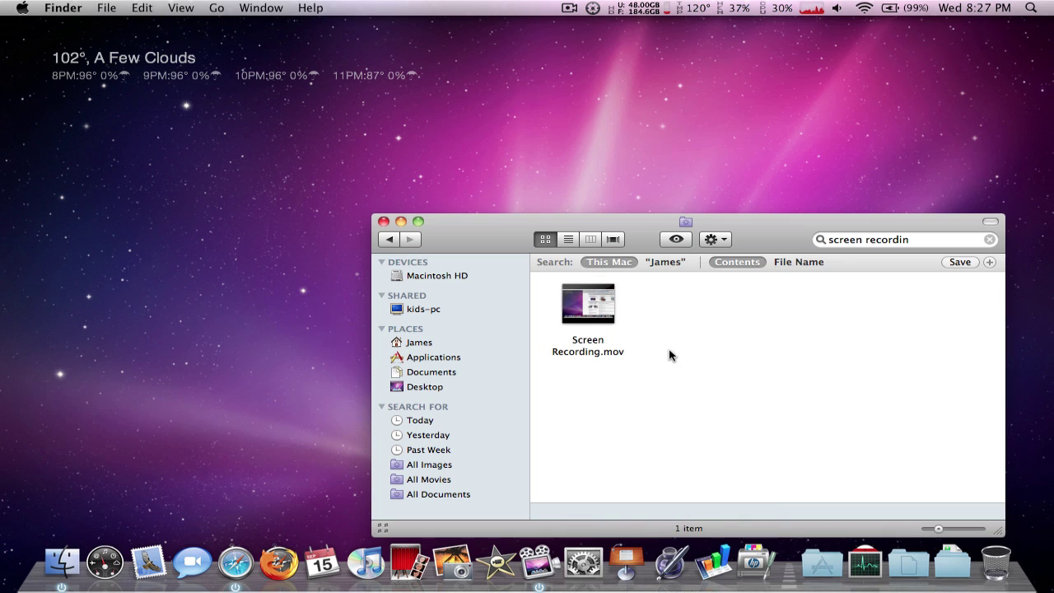
click(601, 308)
mouse_move(601, 308)
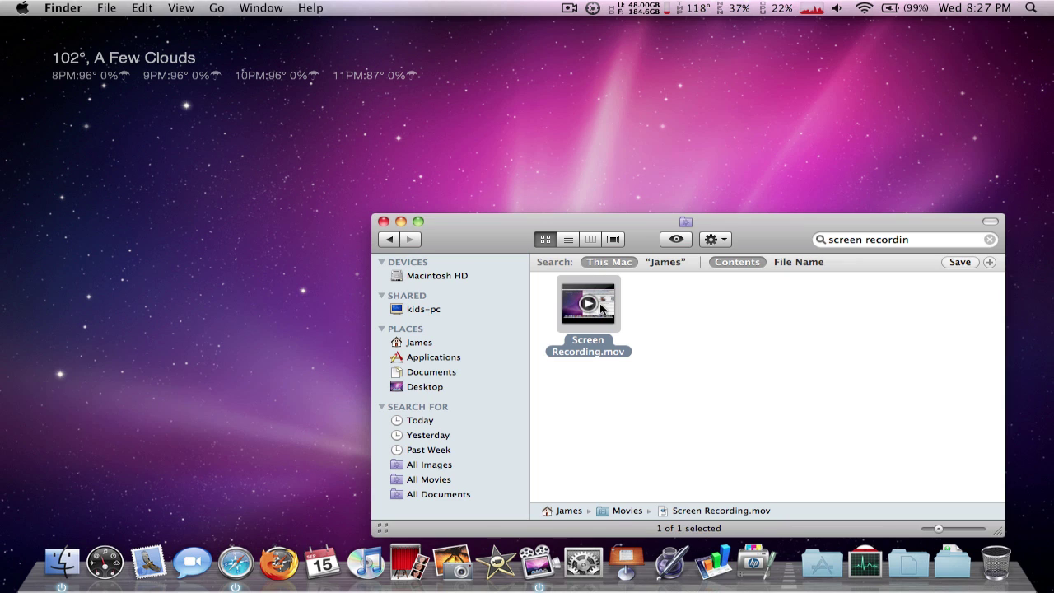
drag(601, 308, 995, 562)
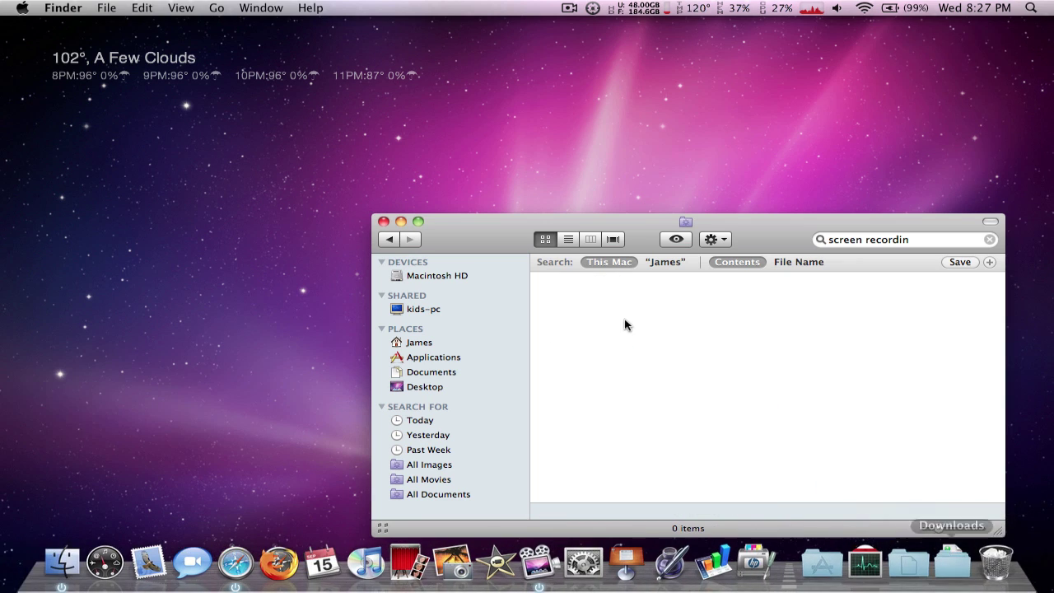
click(383, 222)
Step: Launch QuickTime Player from the Applications stack
click(811, 555)
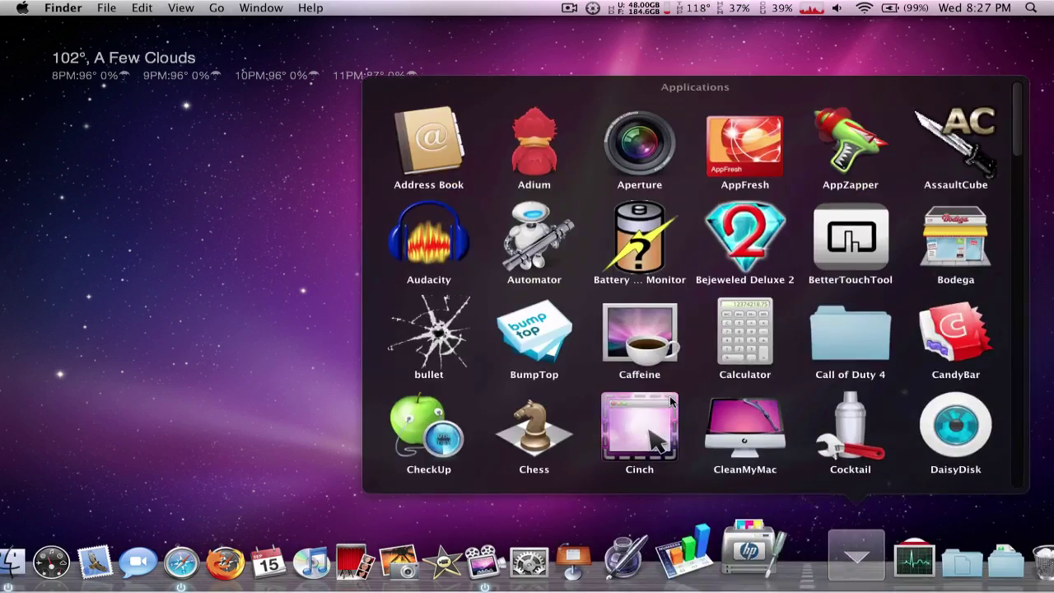
scroll(670, 402, down, 5)
scroll(669, 402, down, 10)
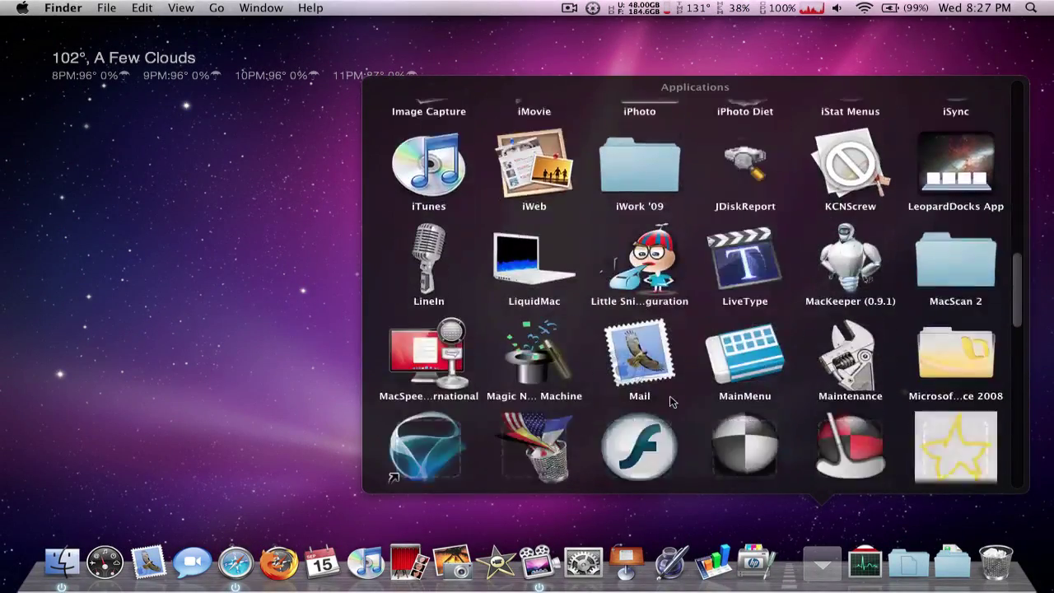
scroll(670, 402, down, 3)
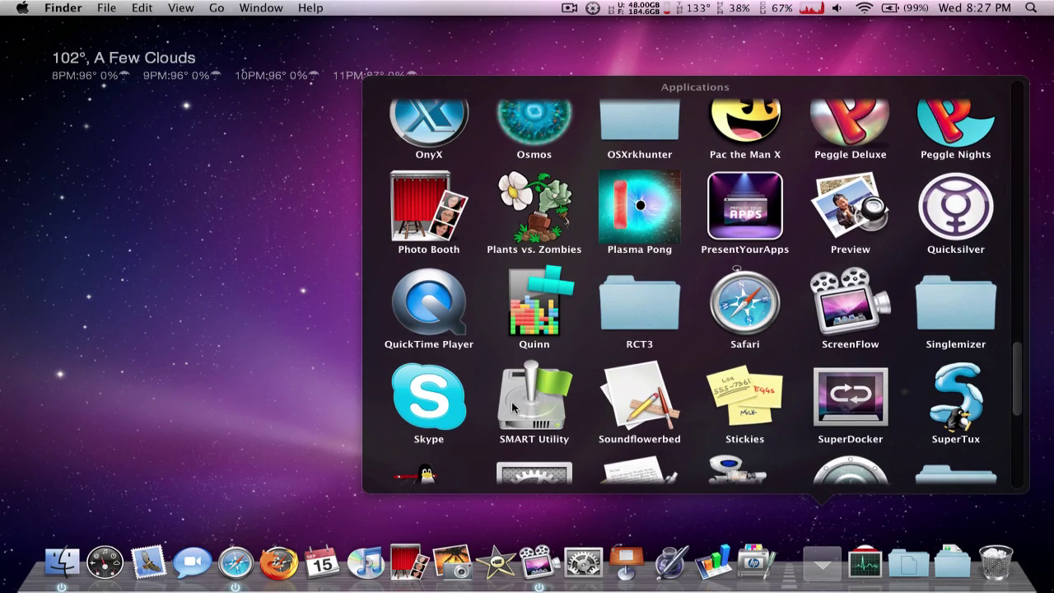
scroll(510, 402, down, 3)
scroll(510, 402, up, 5)
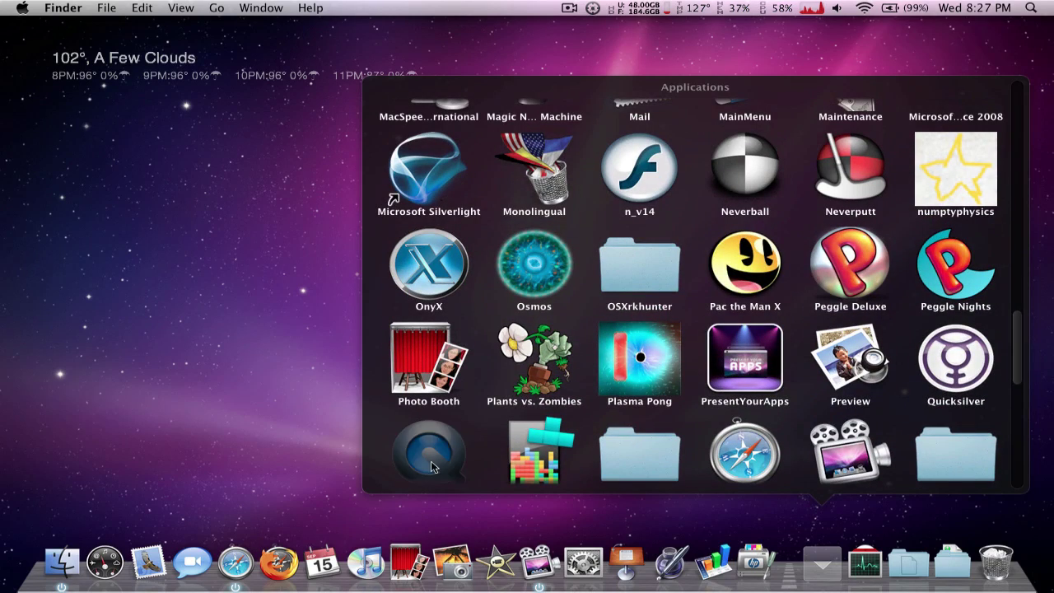
click(431, 460)
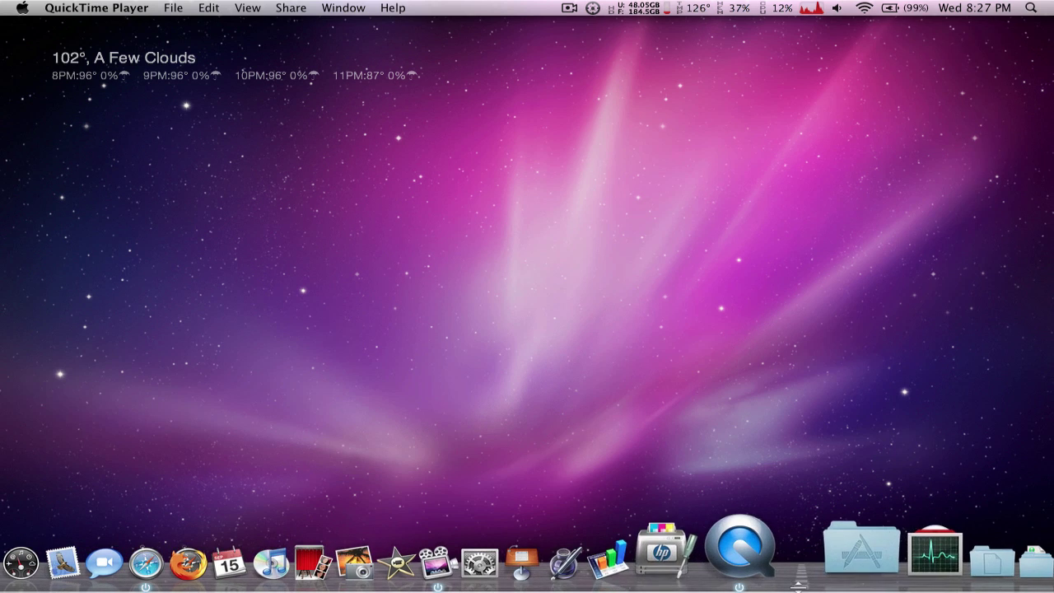
Step: Create a new screen recording in QuickTime Player and confirm starting it
click(174, 8)
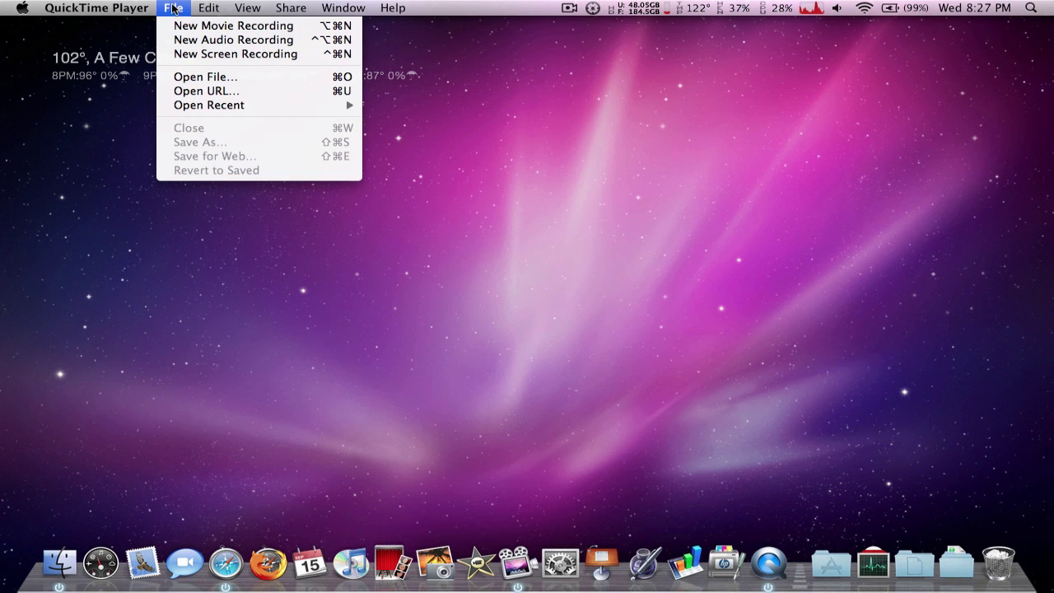
click(219, 59)
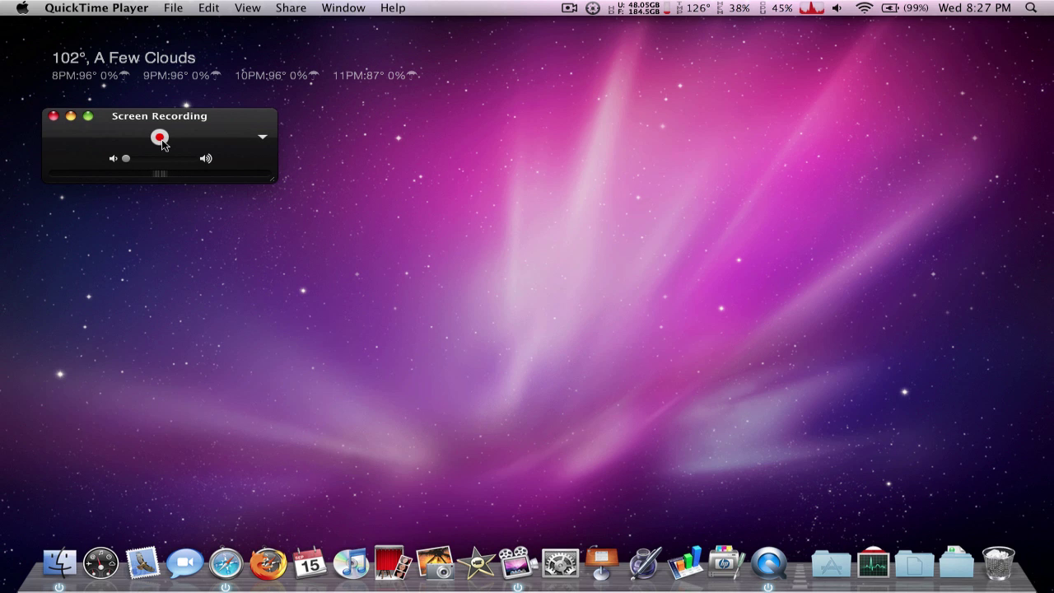
click(159, 138)
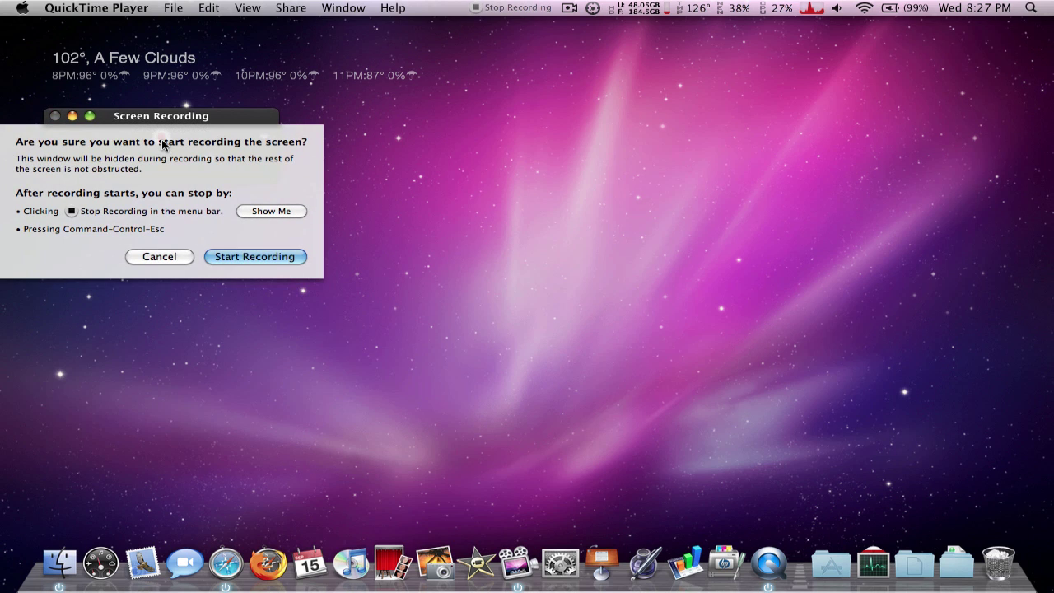
click(245, 258)
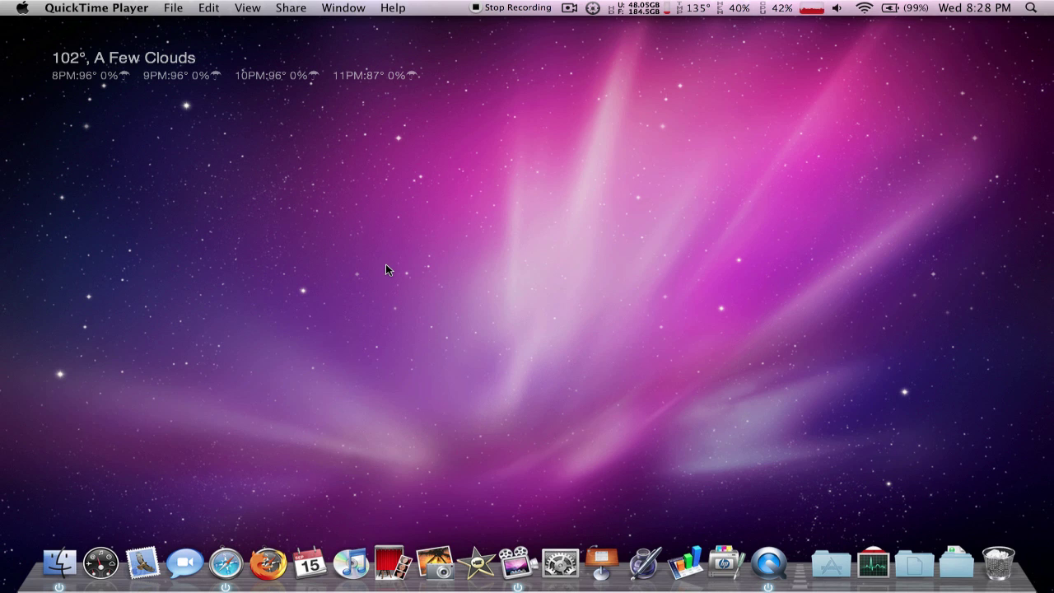
Step: Stop the screen recording and play Screen Recording.mov back, skipping ahead twice towards the end
click(568, 9)
click(502, 10)
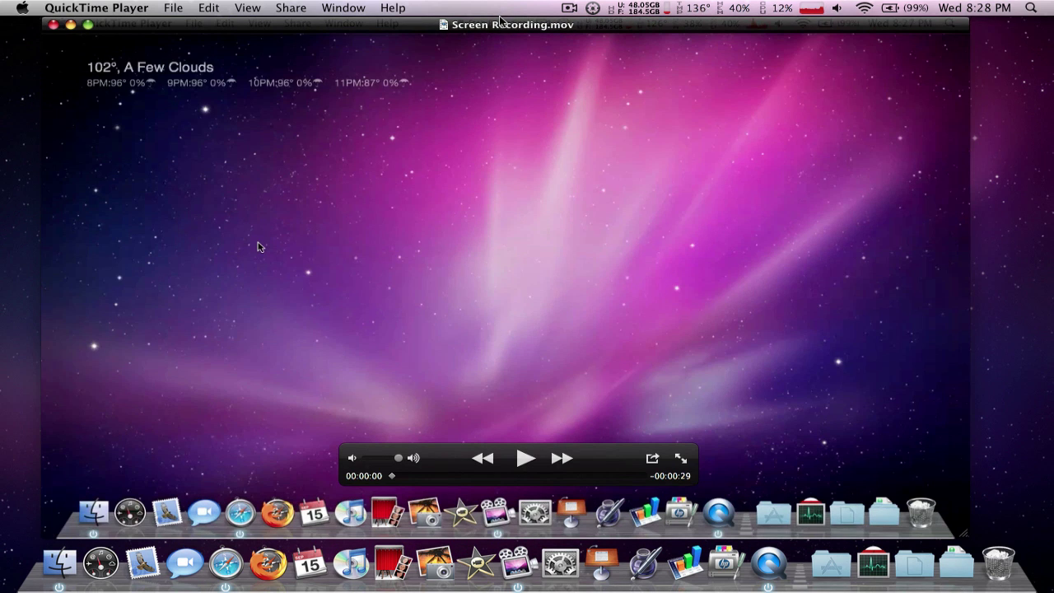
click(526, 459)
click(546, 476)
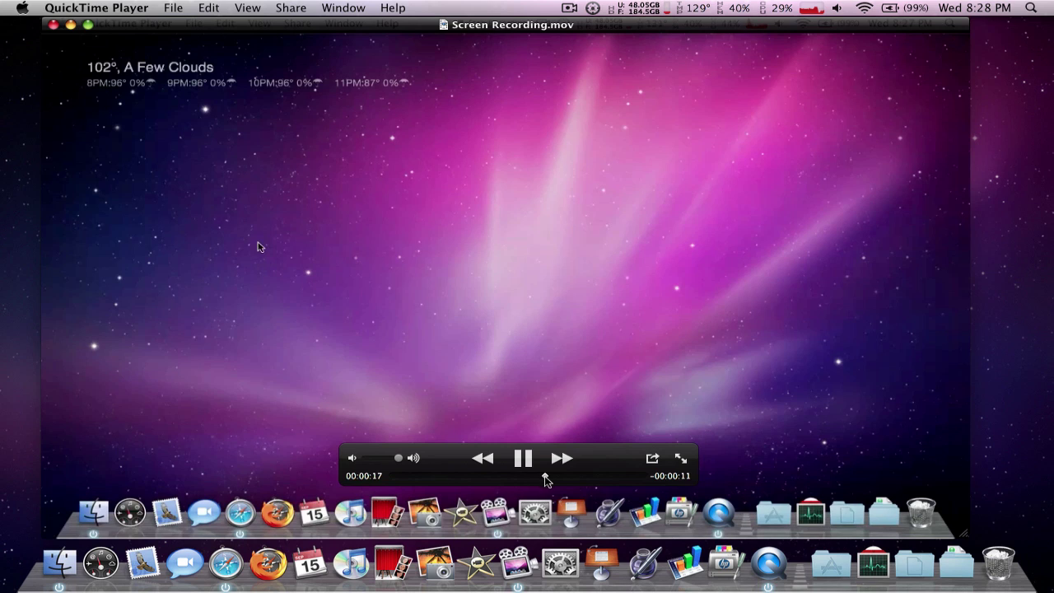
click(634, 478)
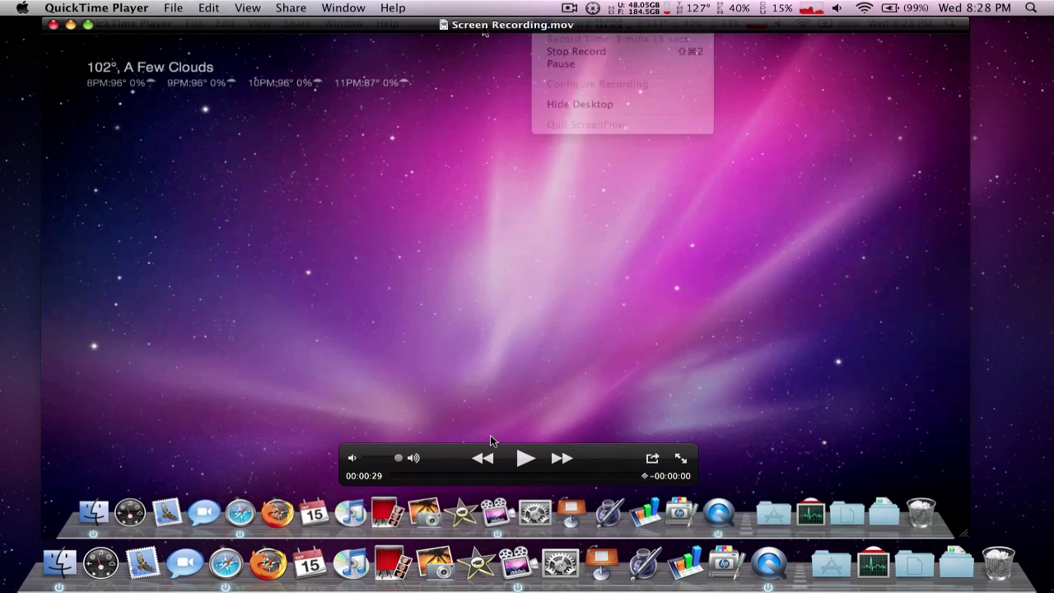
Step: Switch to Safari, go to YouTube's video upload page and open the file chooser for a new upload
click(225, 563)
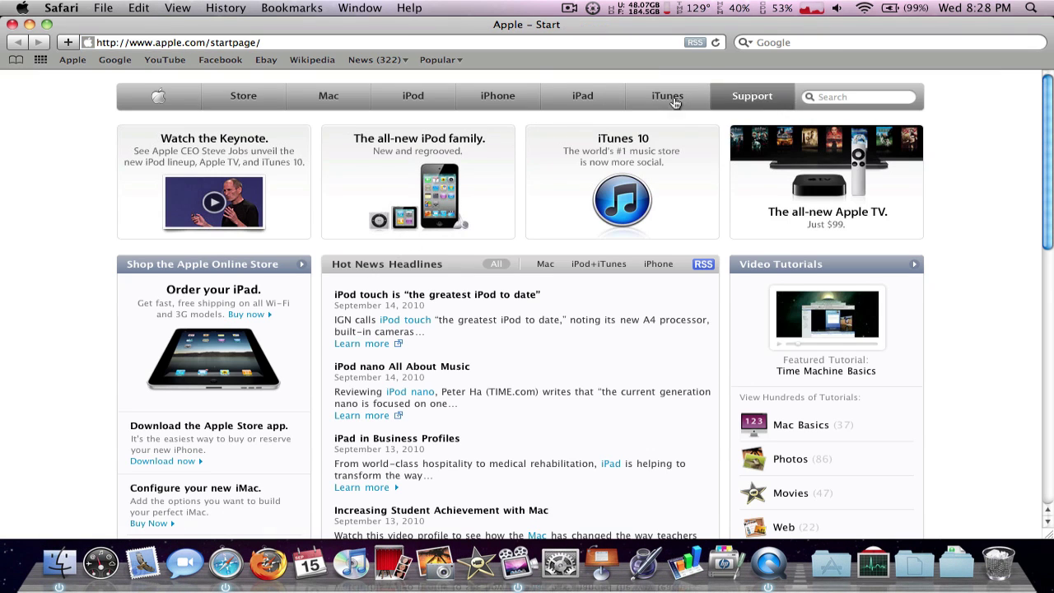
click(175, 60)
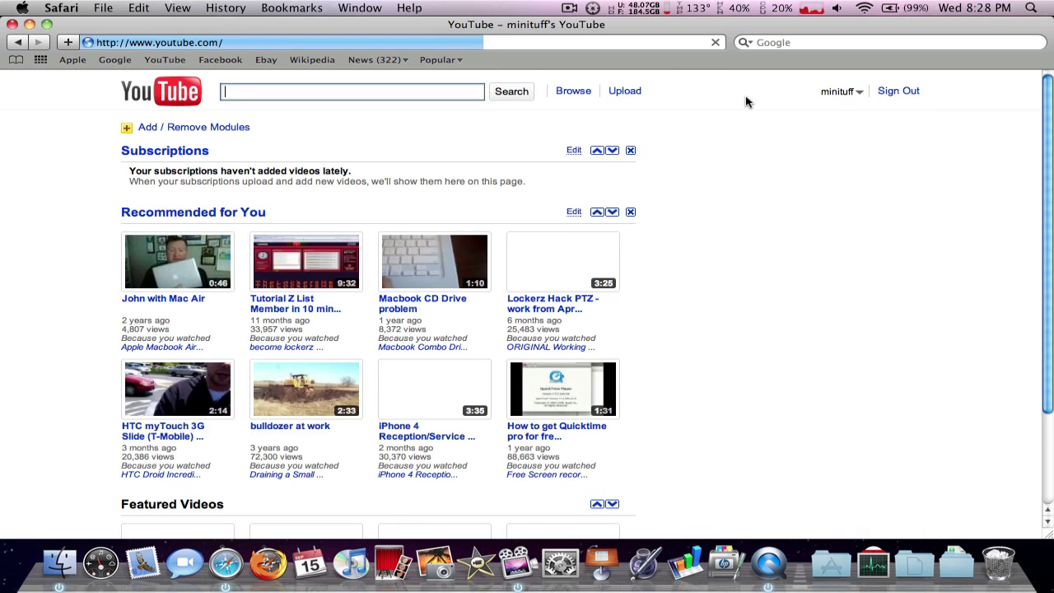
click(623, 94)
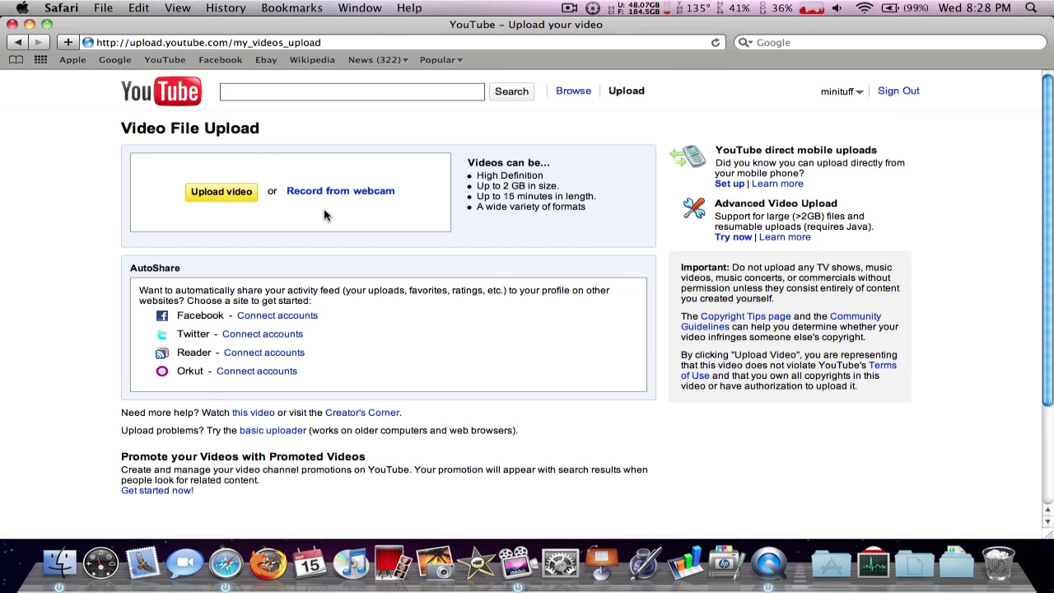
click(245, 201)
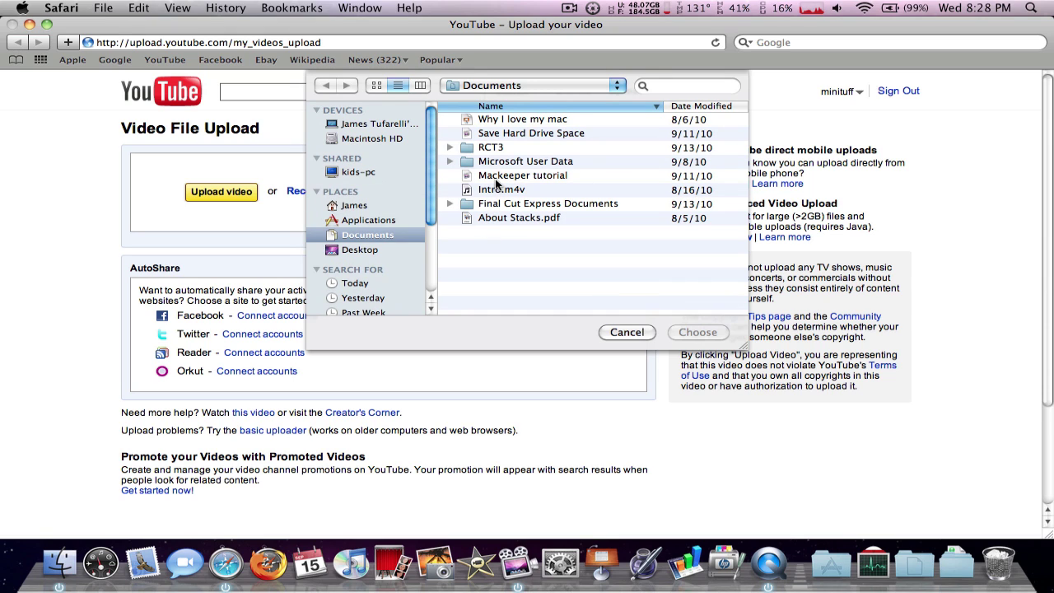
Step: Search this Mac for "screen recording" and choose Screen Recording.mov as the video to upload
drag(494, 177, 704, 390)
click(692, 87)
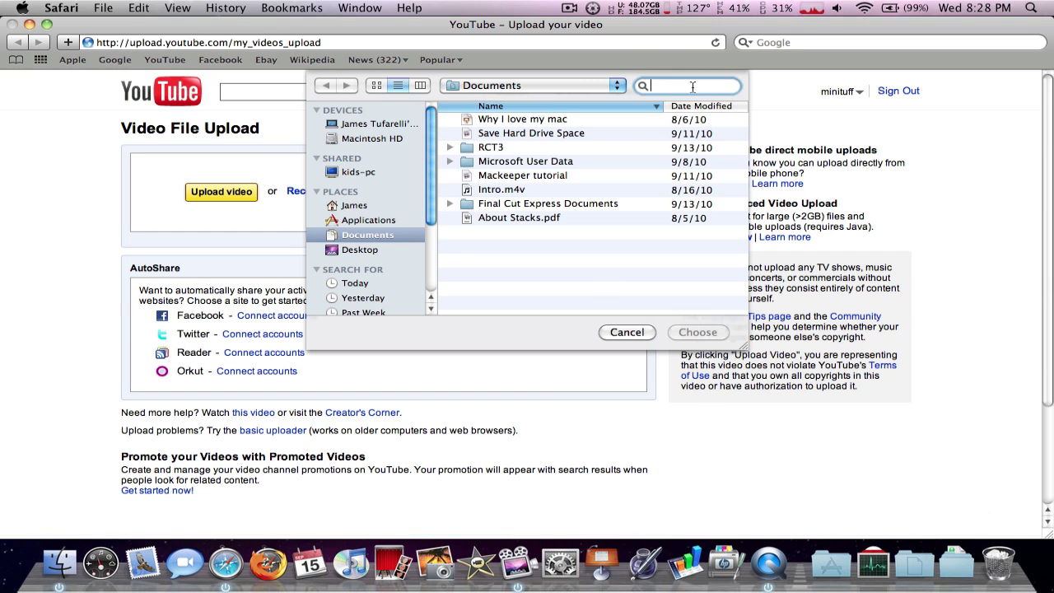
text(screen)
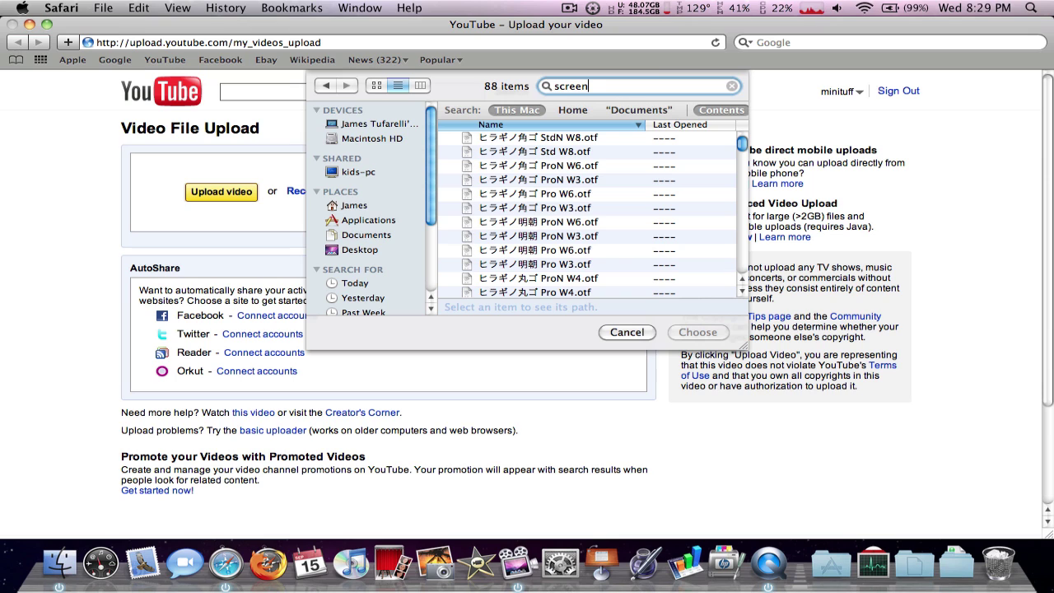
text( re)
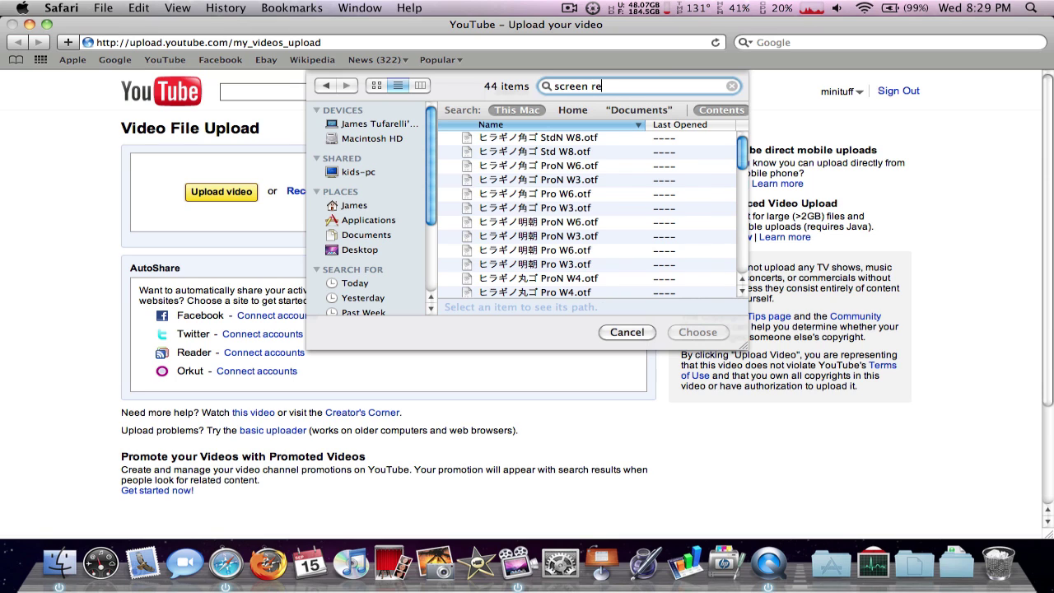
text(cording)
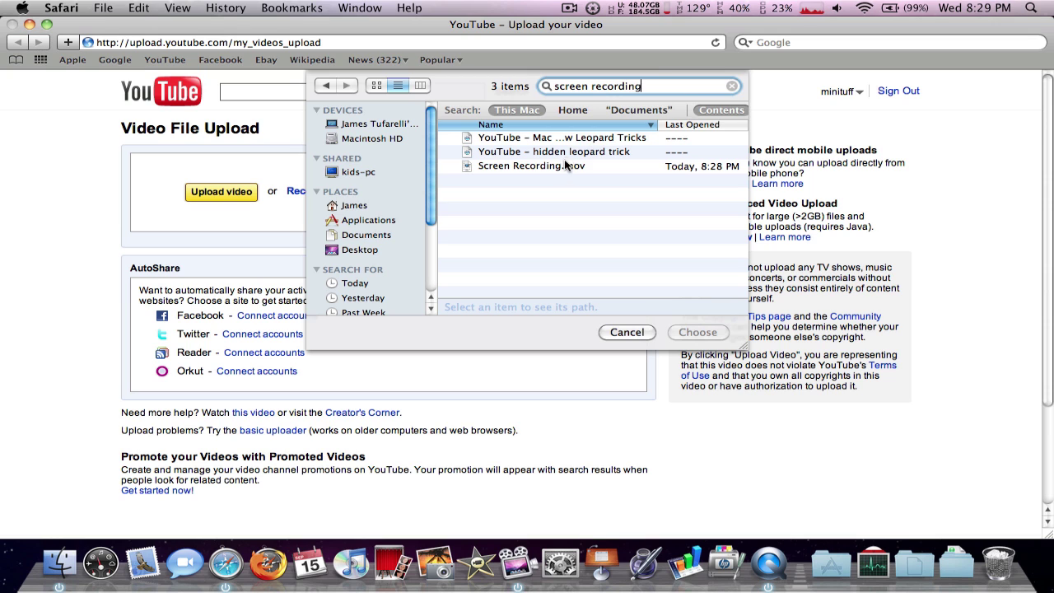
click(564, 165)
click(697, 332)
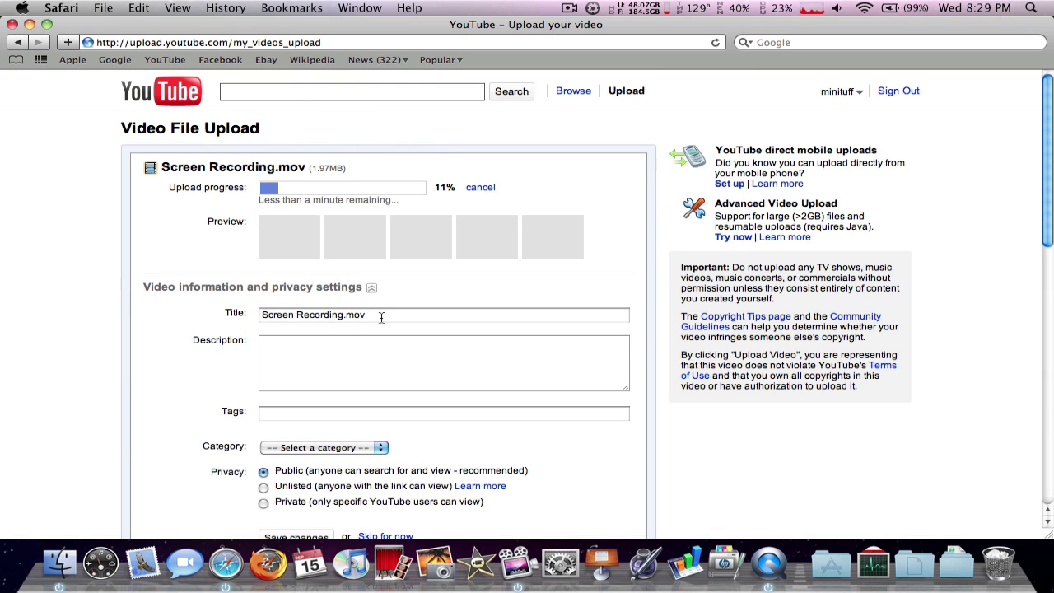
Step: Set the uploading video's privacy to Unlisted and change its title to "Quicktime video recording test"
scroll(201, 447, down, 5)
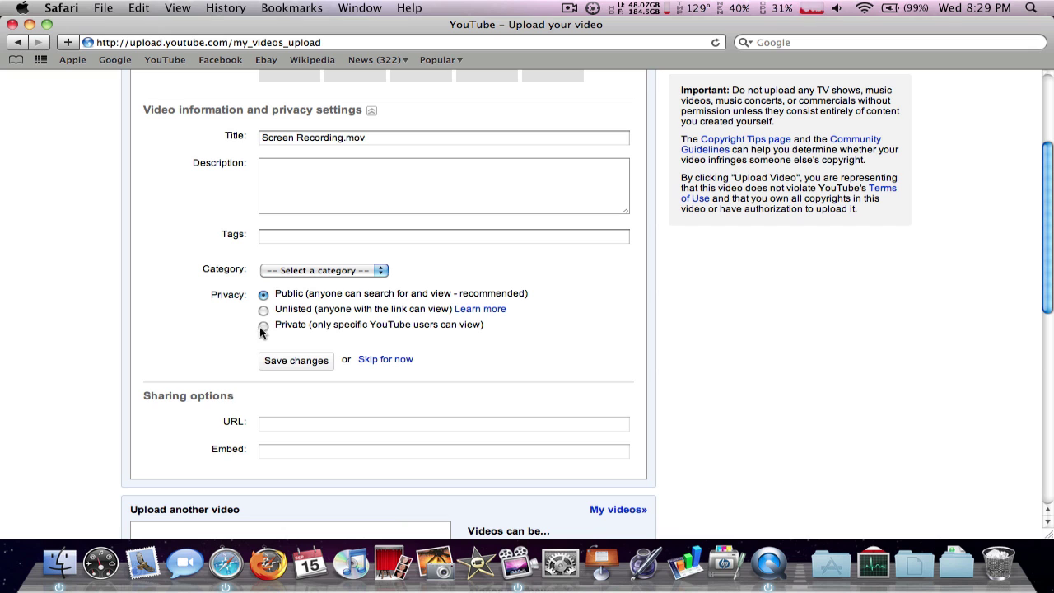
click(263, 310)
scroll(268, 421, up, 5)
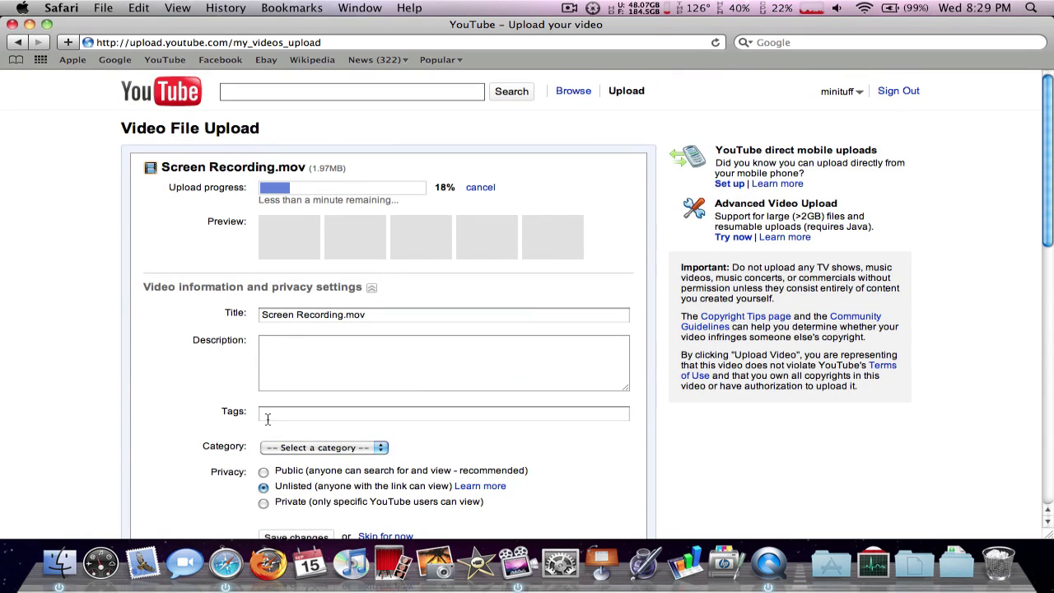
click(393, 320)
drag(411, 316, 179, 318)
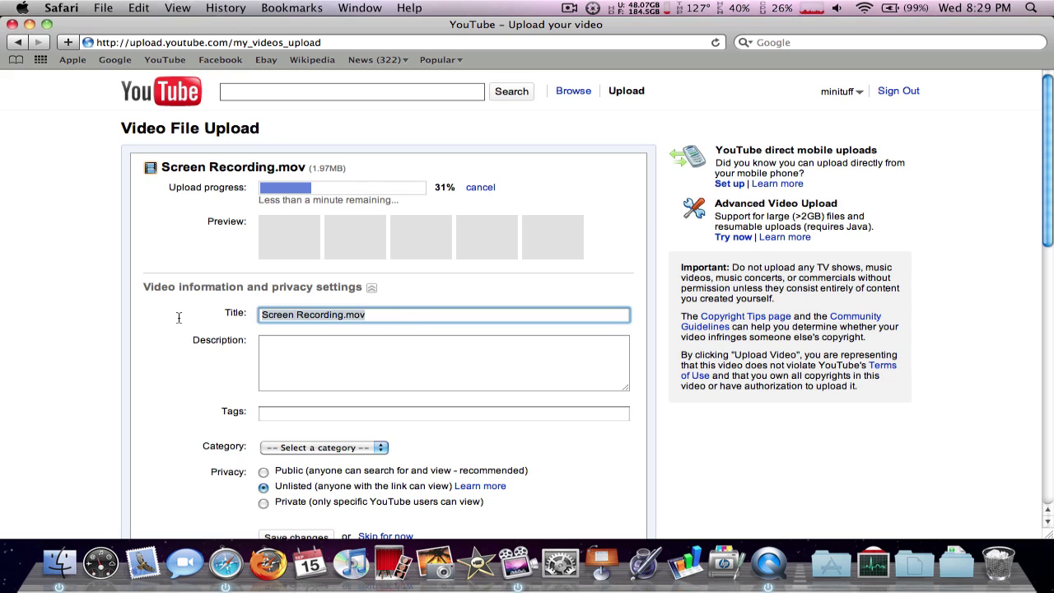
text(Quicktime video)
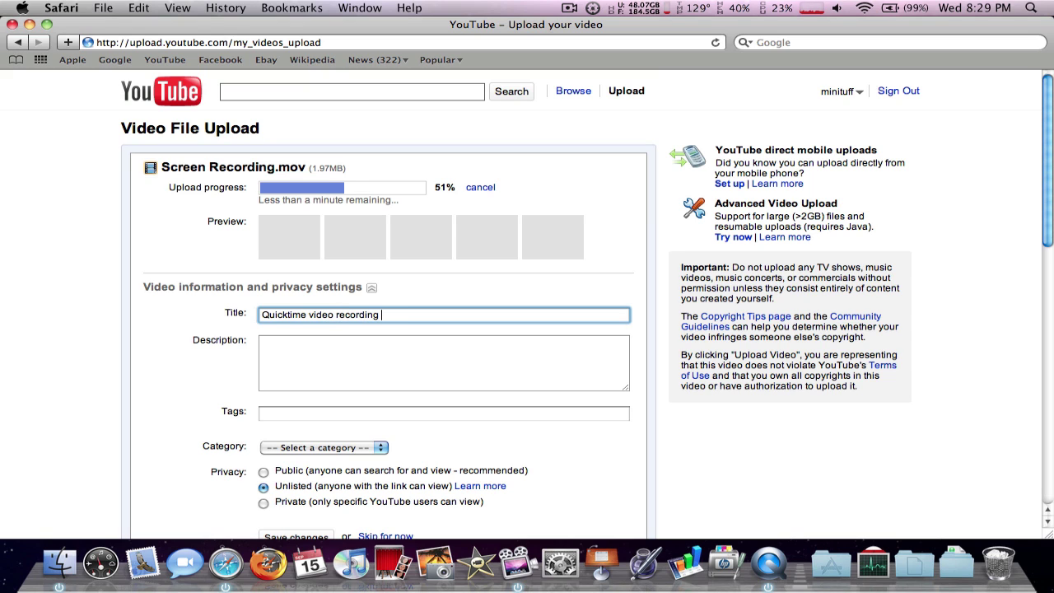
click(302, 374)
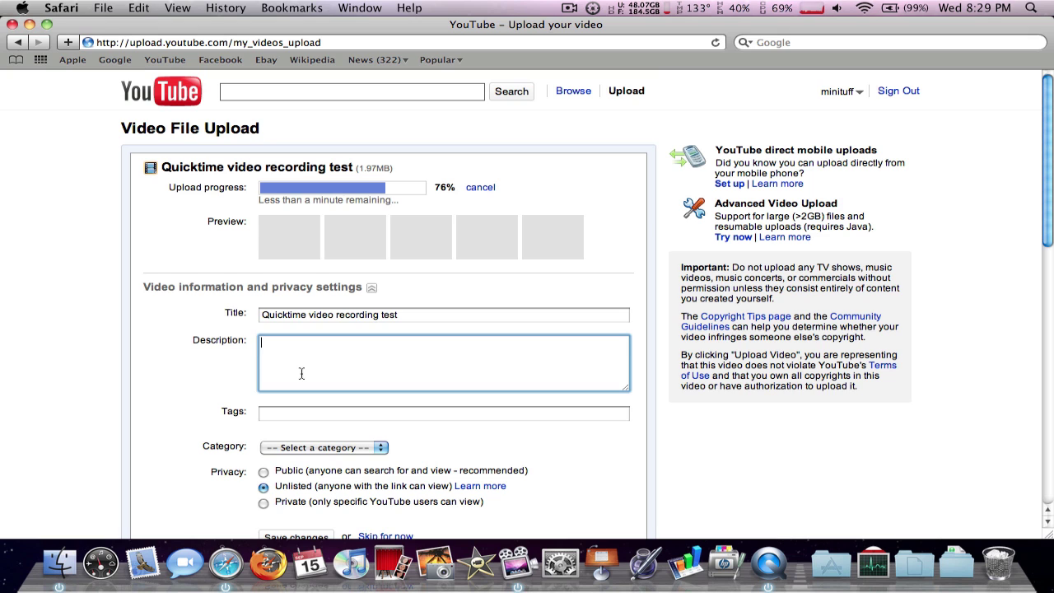
scroll(302, 374, down, 1)
scroll(301, 373, up, 1)
click(568, 6)
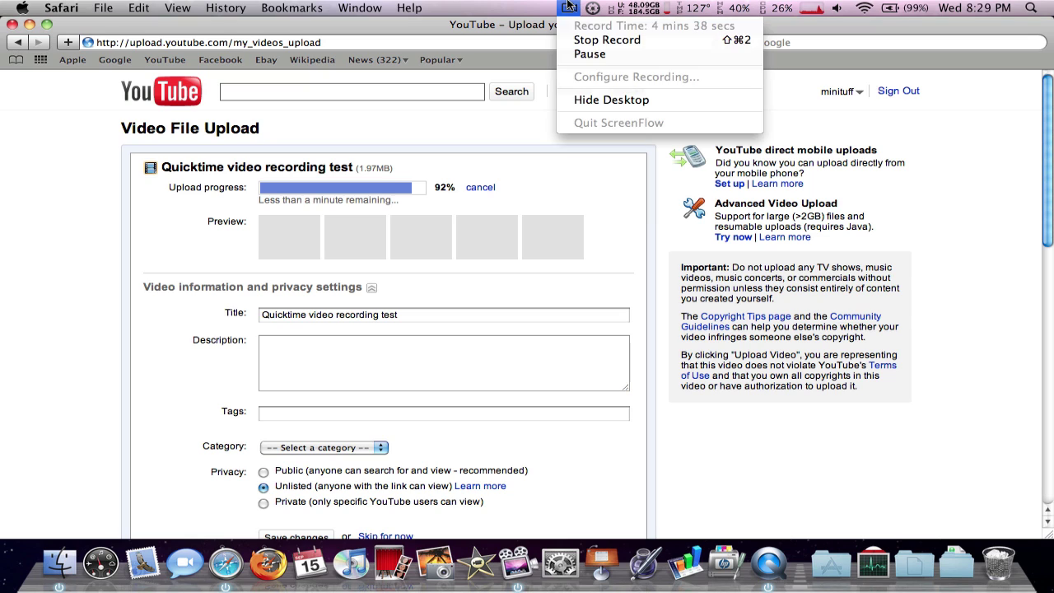
click(568, 7)
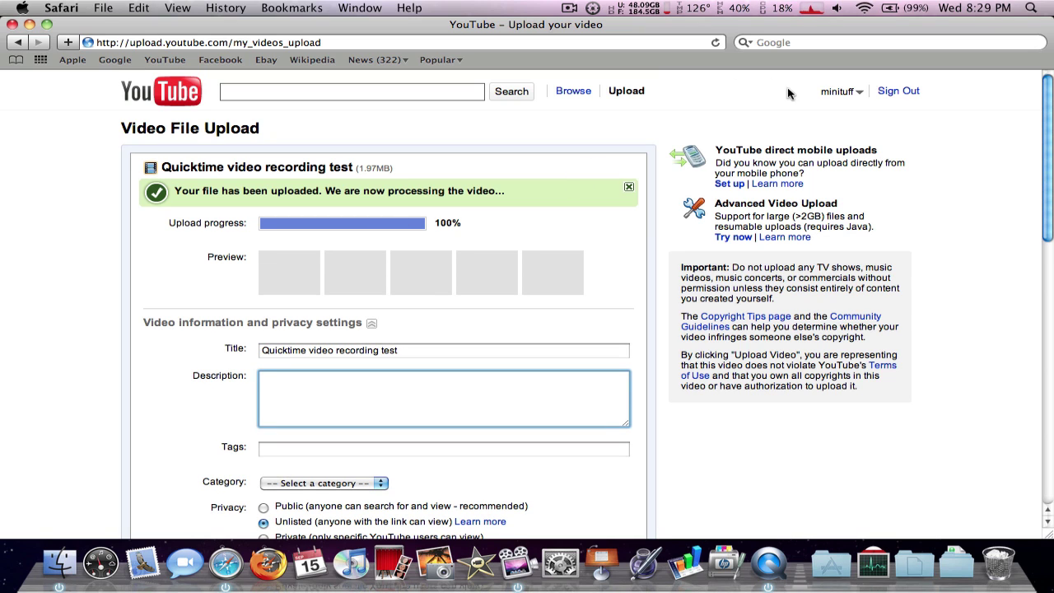
Step: Go to the account's uploaded videos and view the watch page of the newest upload, Screen Recording
click(854, 92)
click(819, 130)
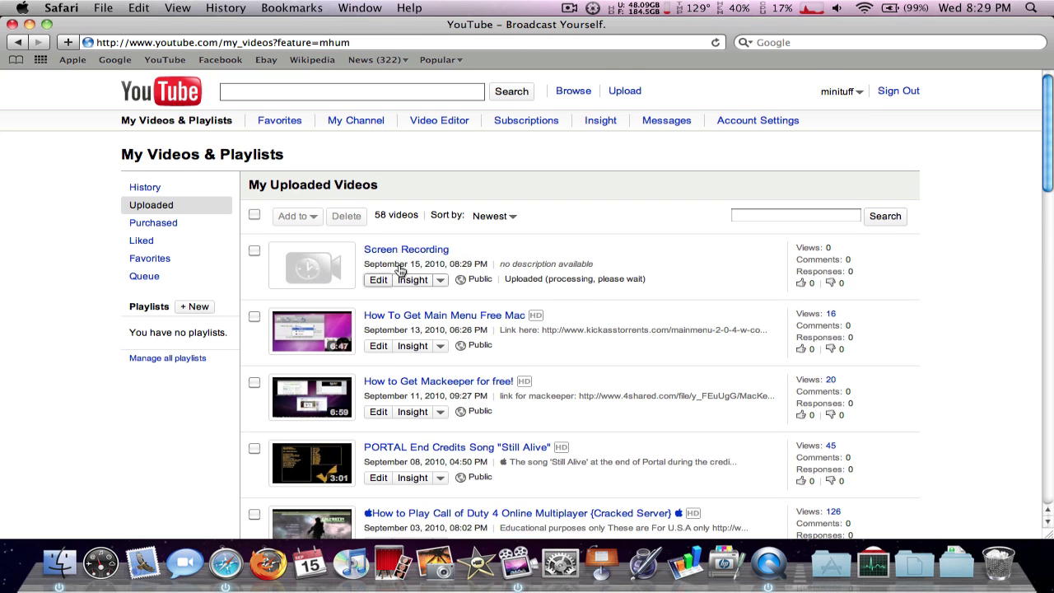
click(393, 250)
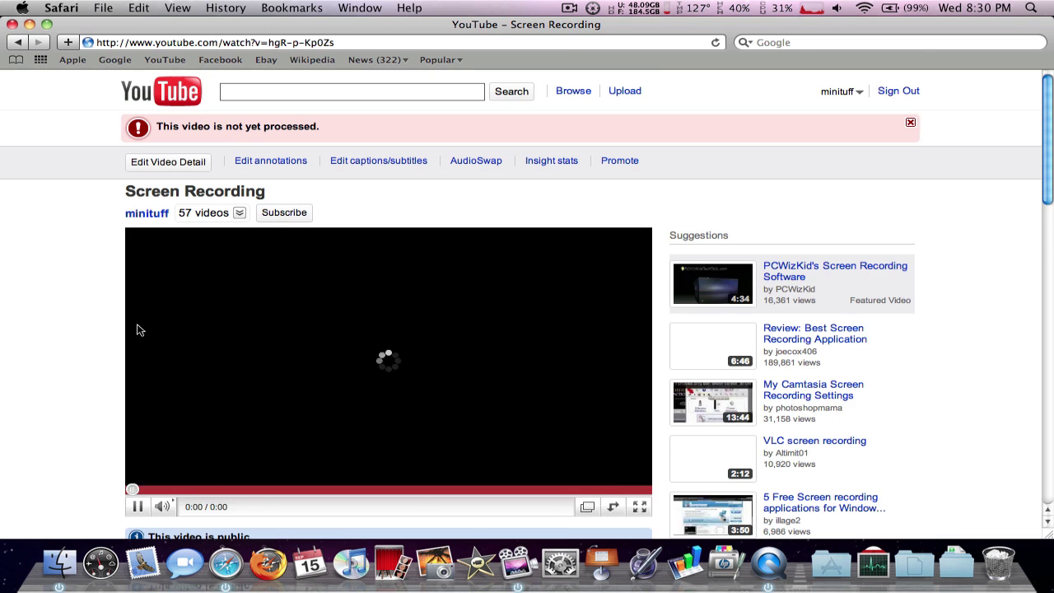
scroll(137, 333, down, 5)
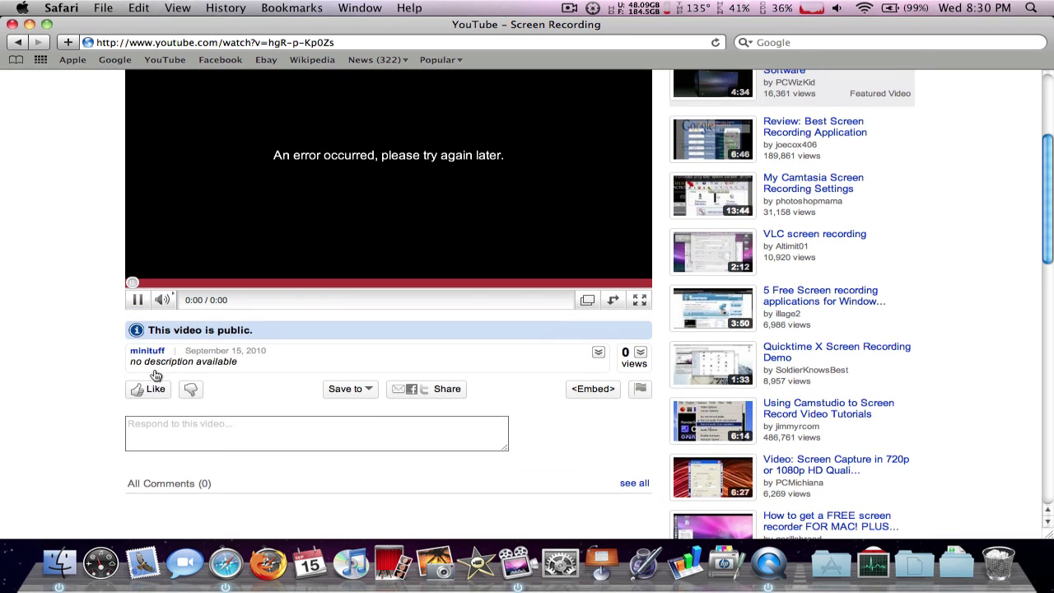
scroll(150, 387, up, 5)
click(168, 163)
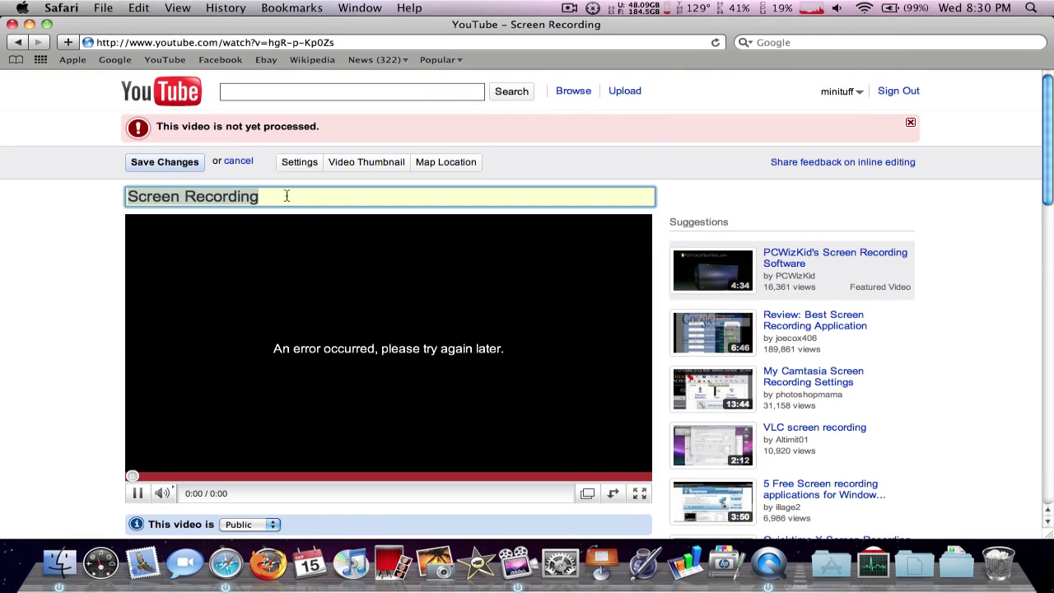
click(315, 165)
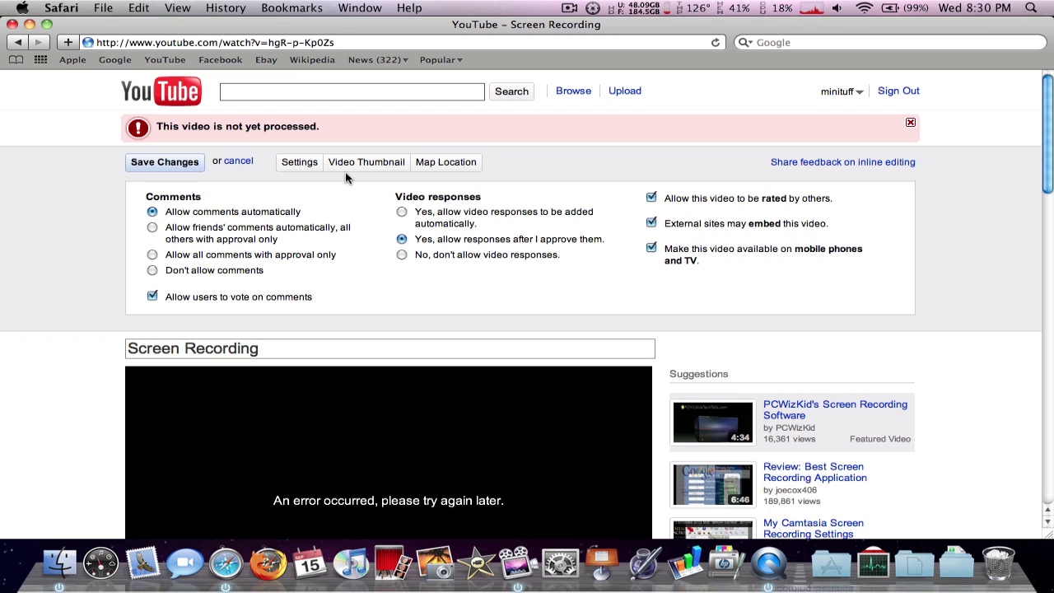
click(238, 162)
Step: Open the Screen Recording video's annotations page and switch to its Info and Settings page
click(283, 164)
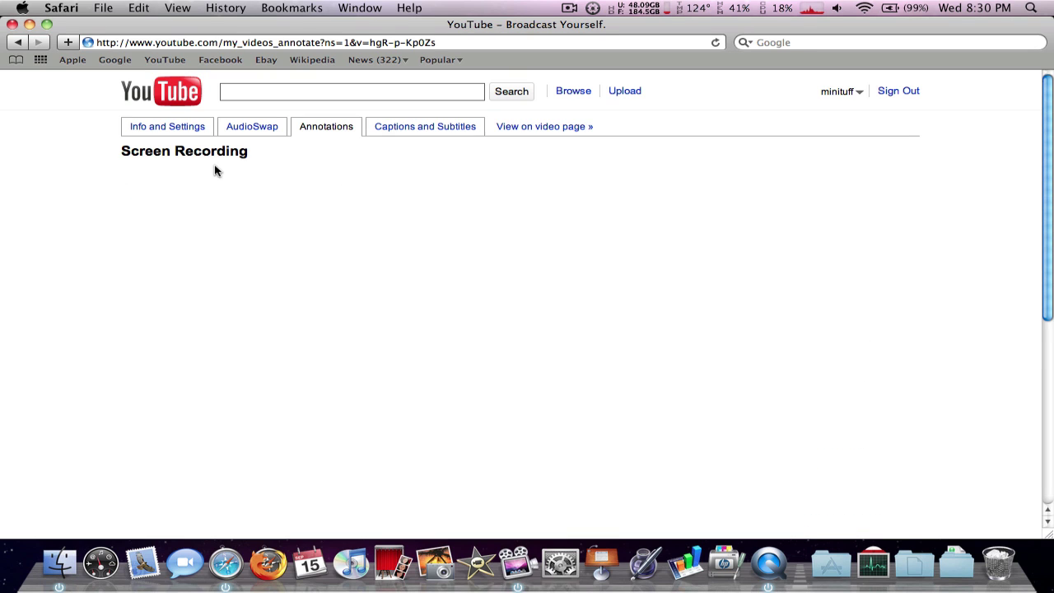
click(177, 129)
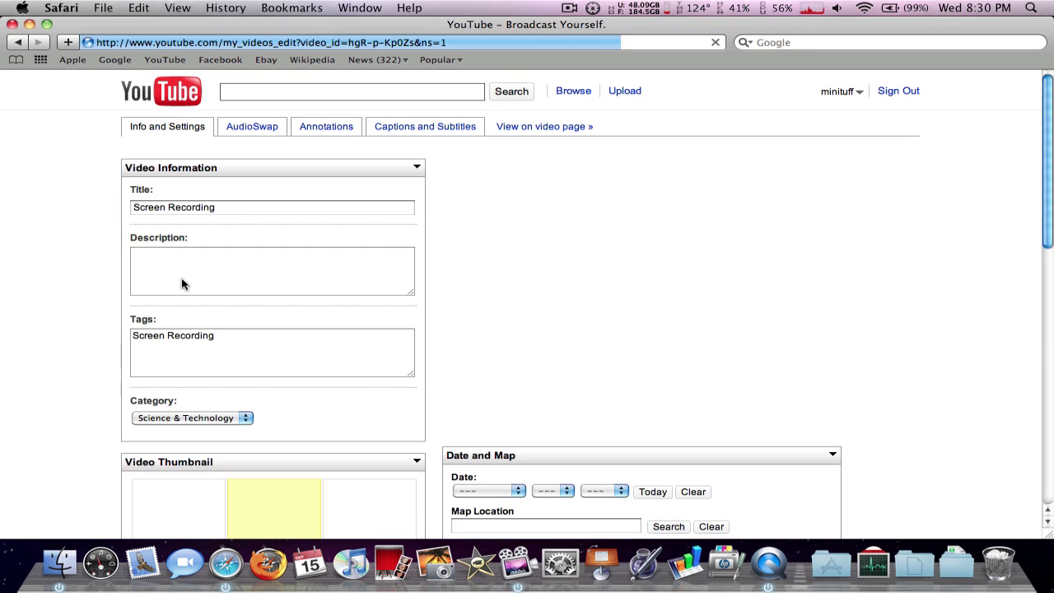
Step: Set the Screen Recording video's privacy to Unlisted and select the shareable video link provided for that option
scroll(183, 284, down, 10)
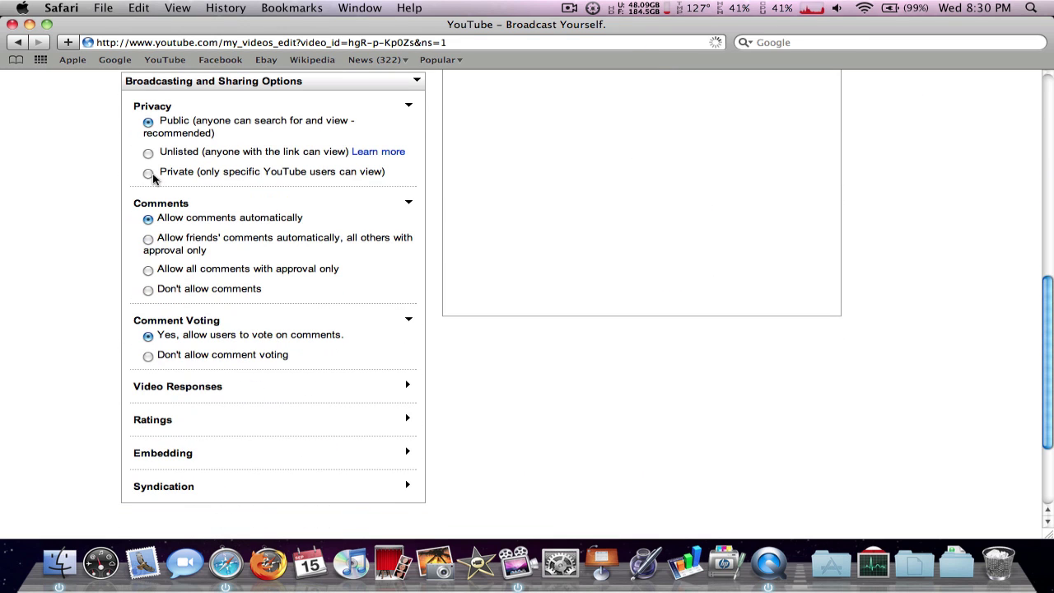
click(149, 184)
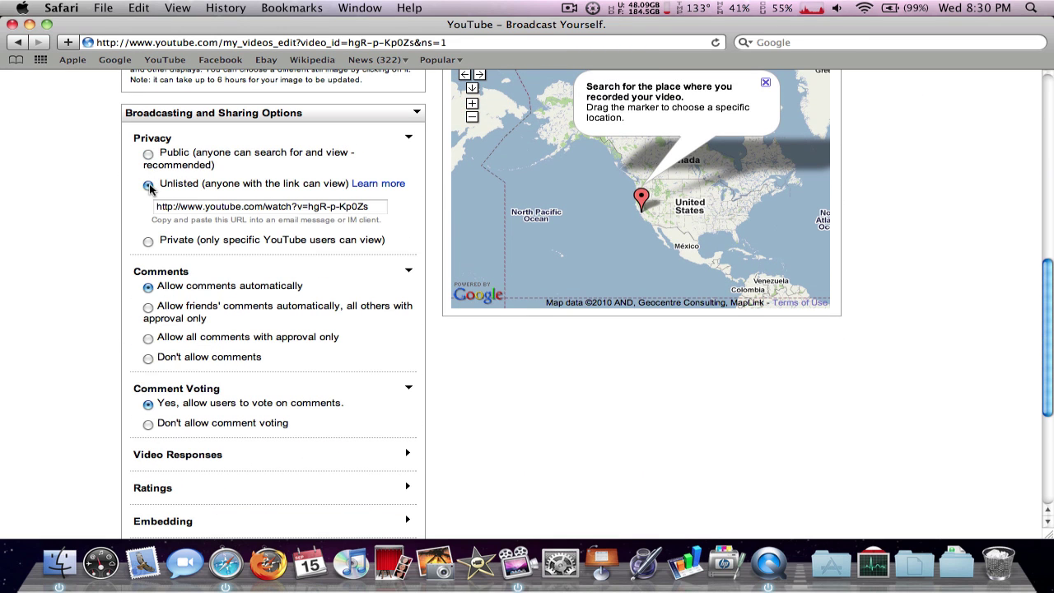
click(375, 212)
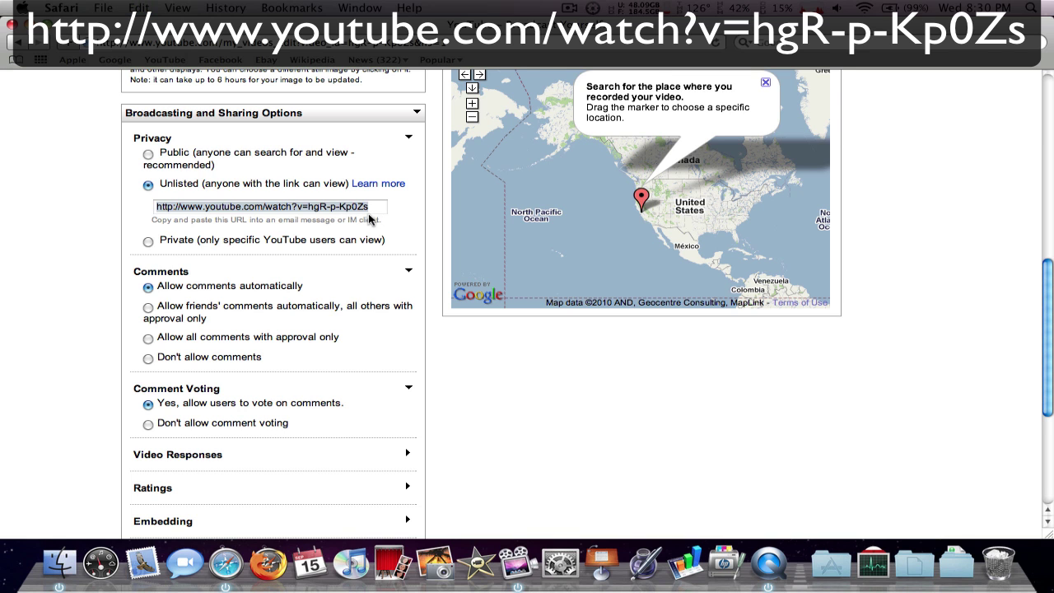
scroll(356, 233, up, 4)
scroll(353, 233, up, 4)
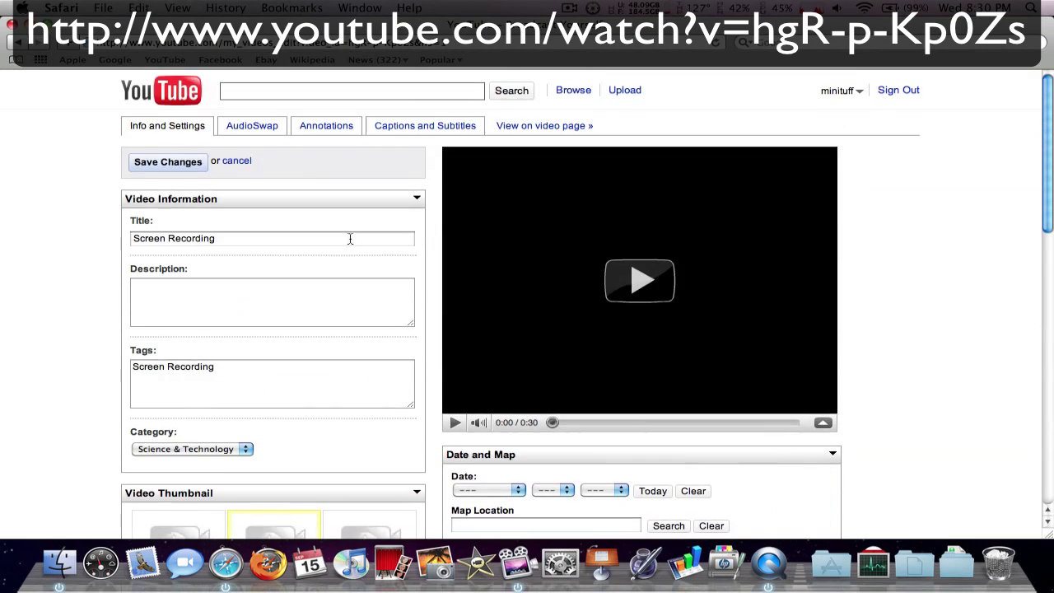
scroll(351, 235, down, 2)
scroll(337, 238, up, 2)
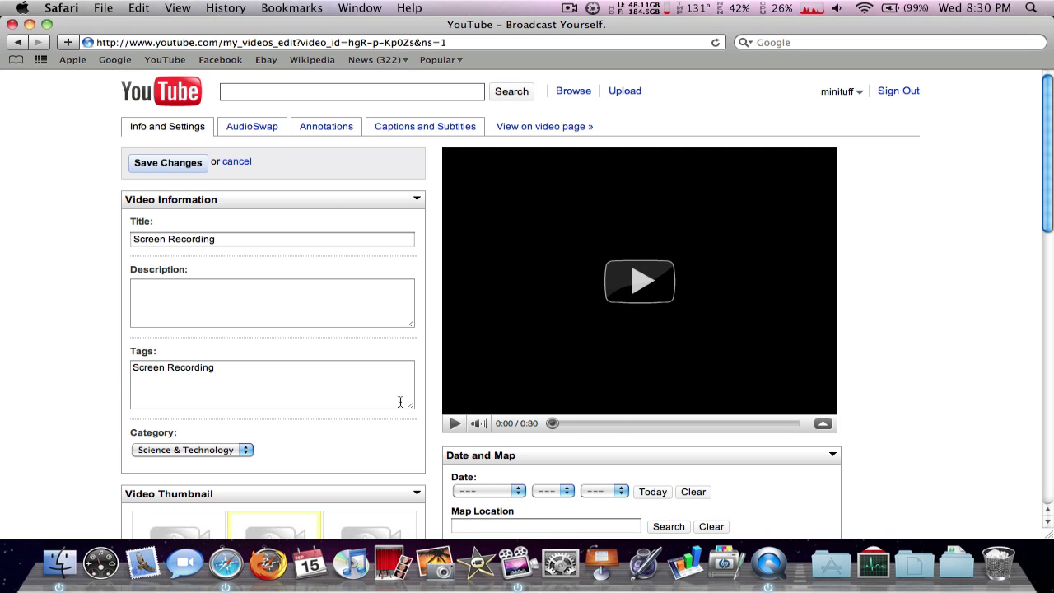
click(569, 8)
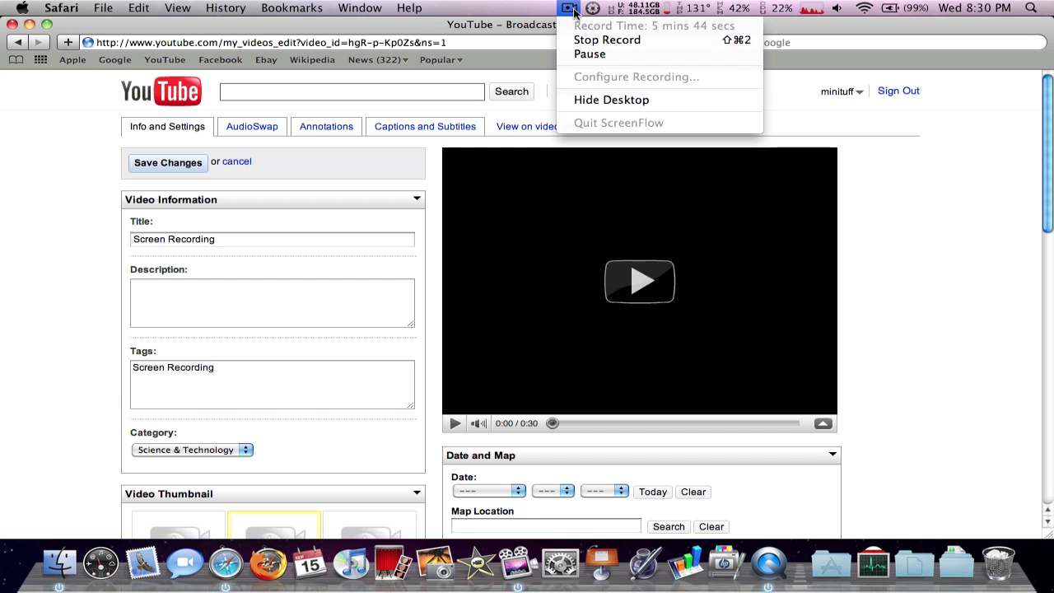